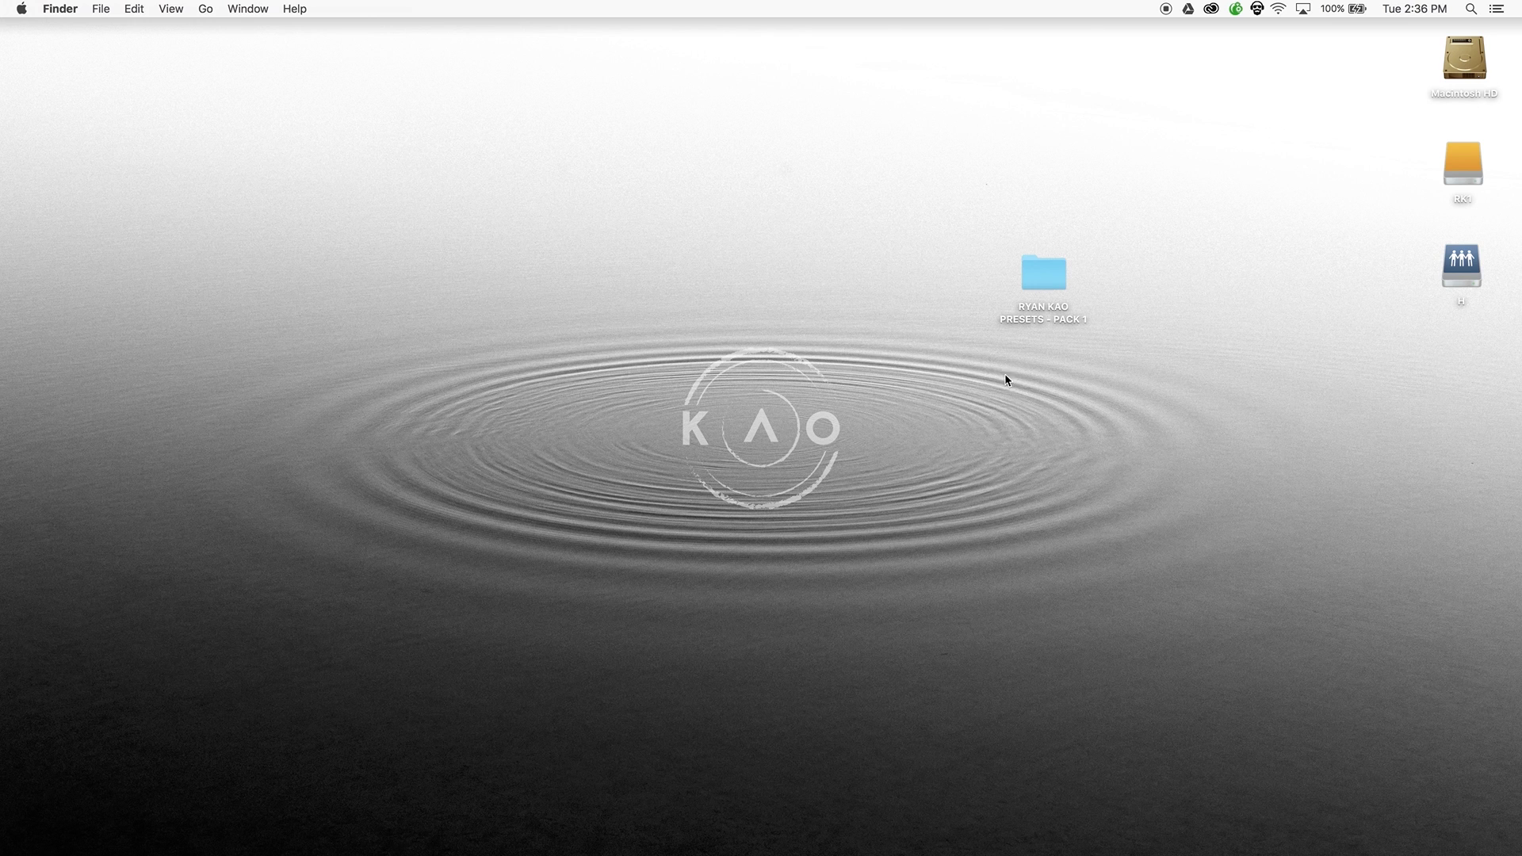
Step: Launch Lightroom from the Dock so it opens in the Develop module
mouse_move(290, 832)
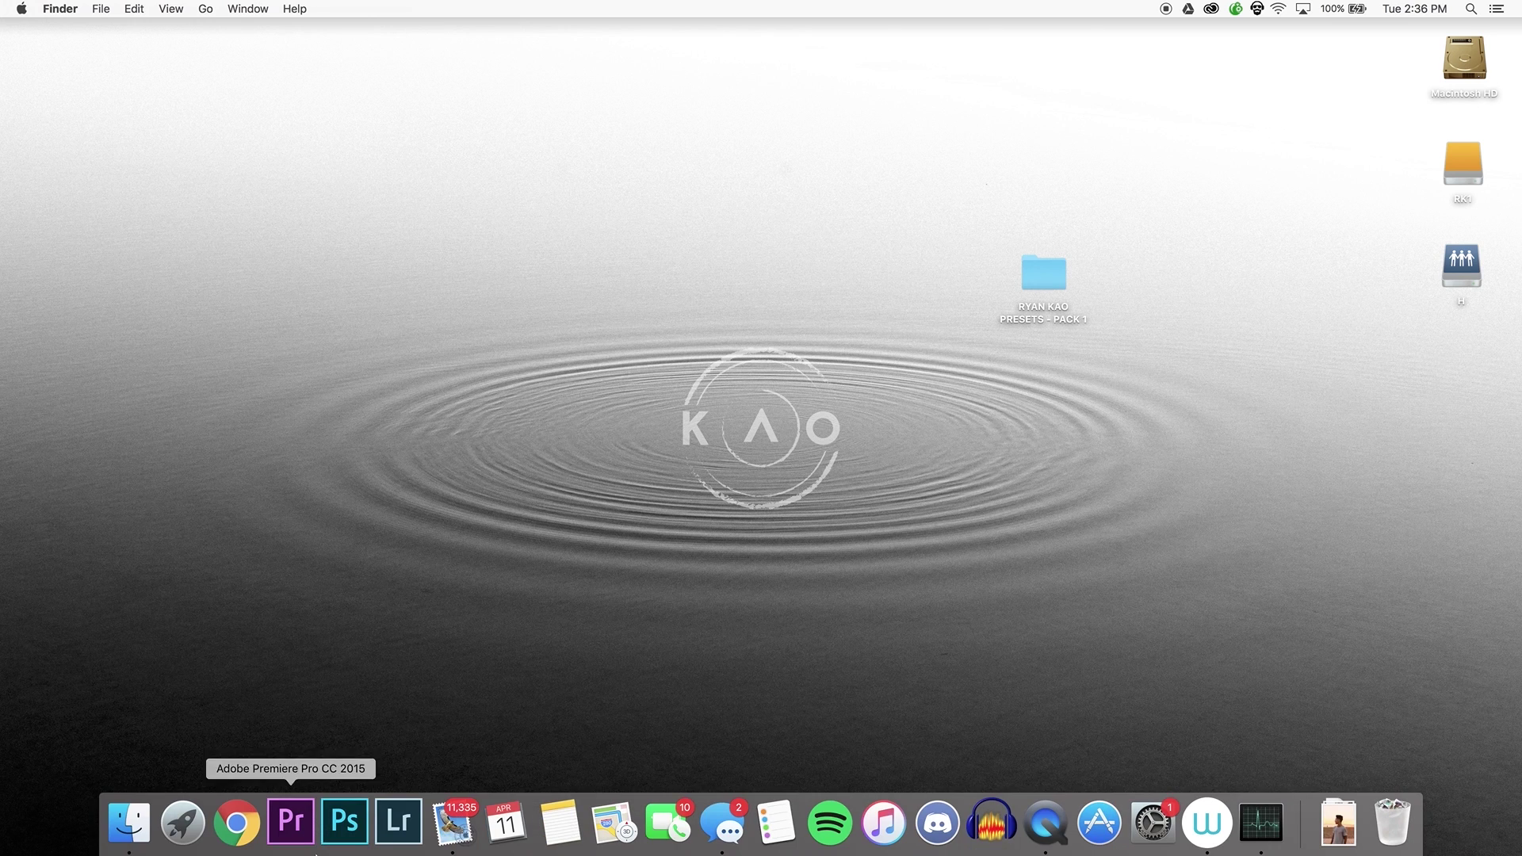
left_click(401, 829)
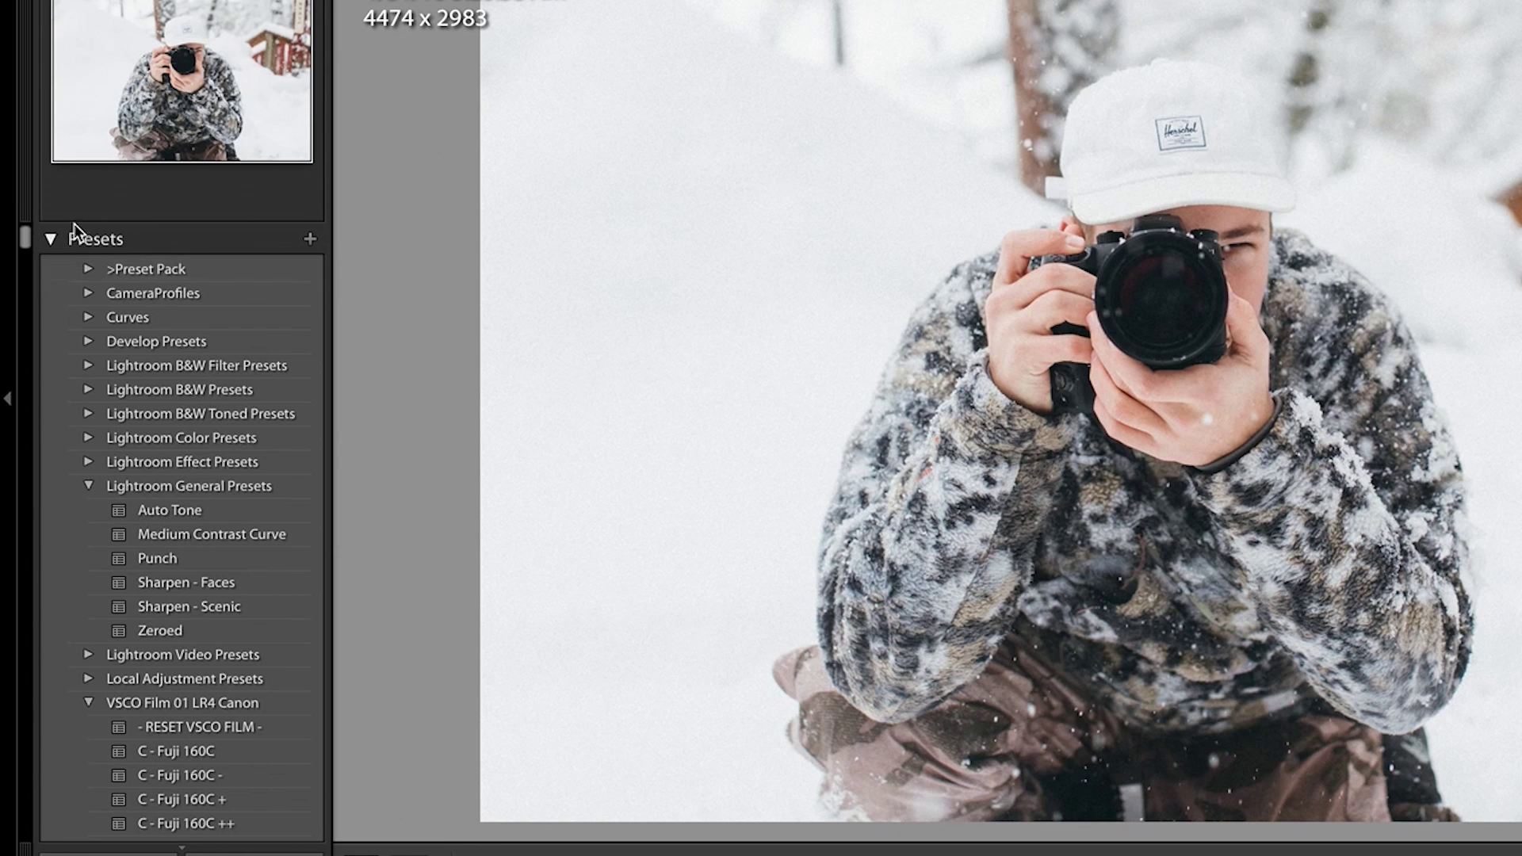
Step: Create a new preset folder and import all six RYAN KAO .lrtemplate presets into it
right_click(57, 273)
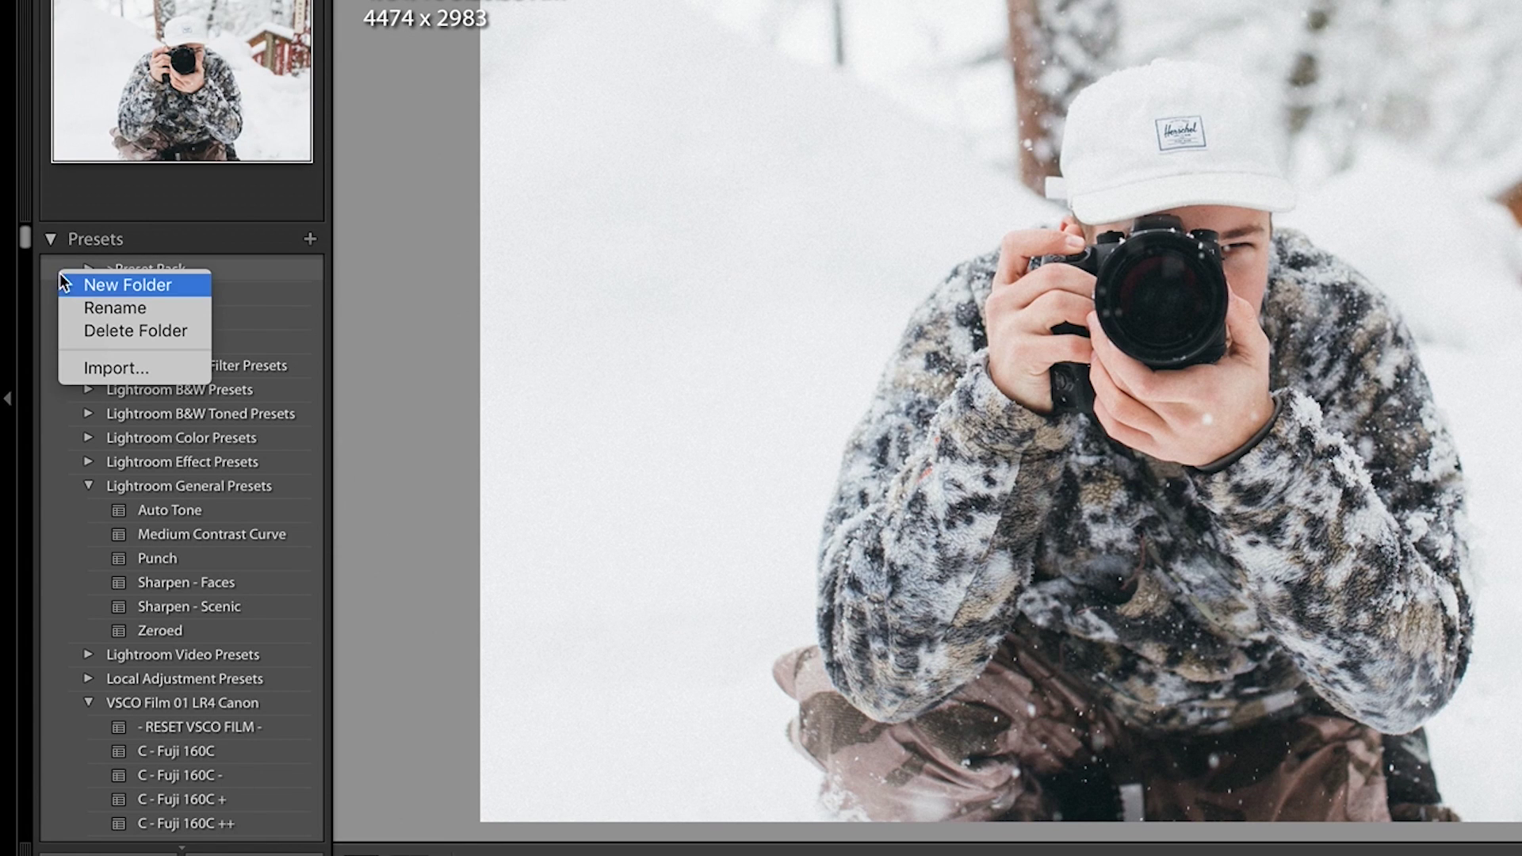
left_click(119, 287)
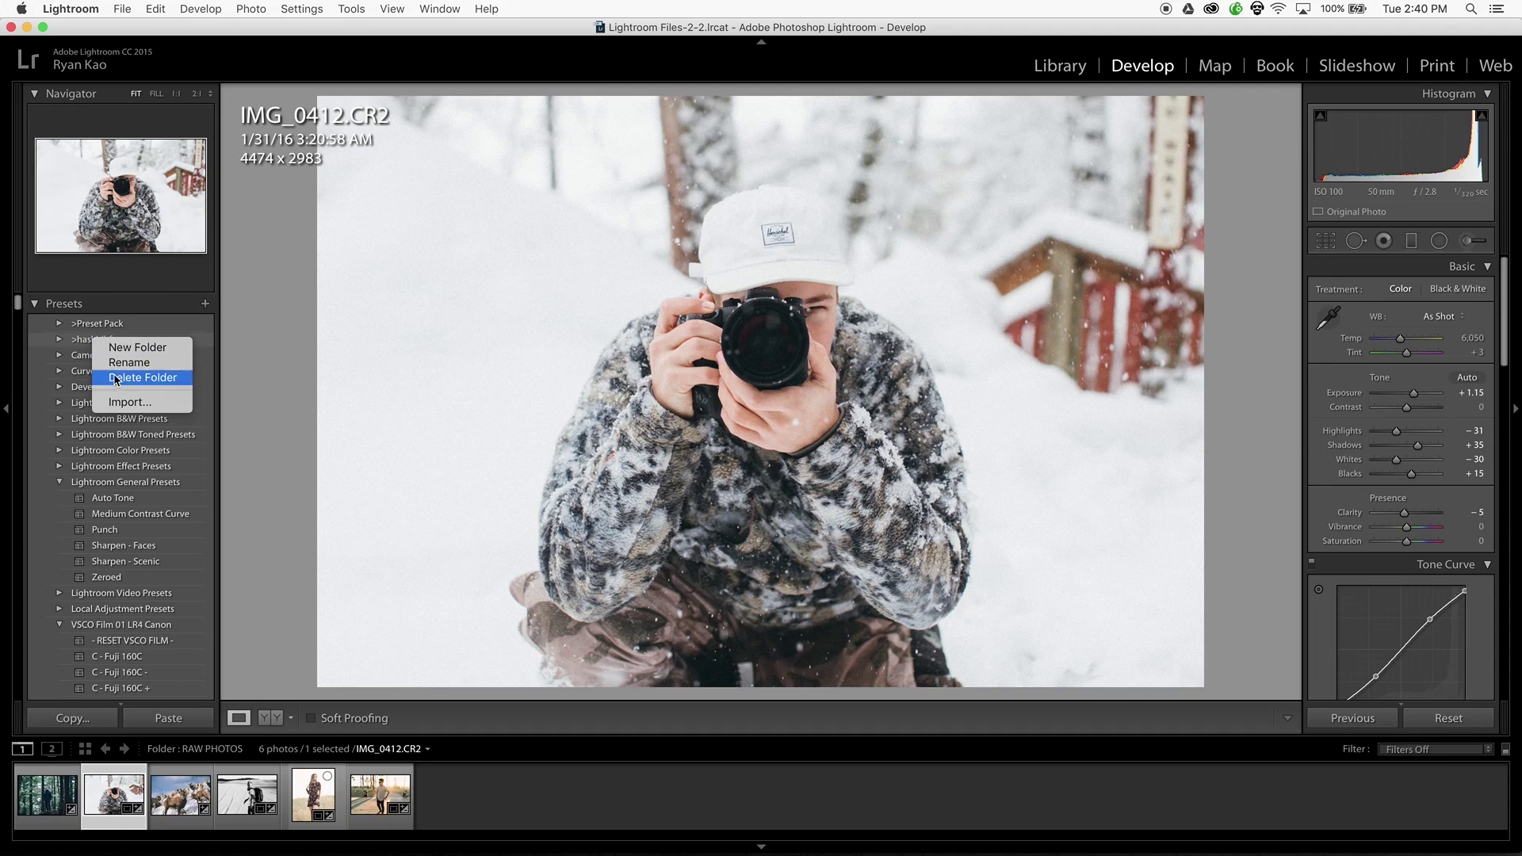
left_click(123, 401)
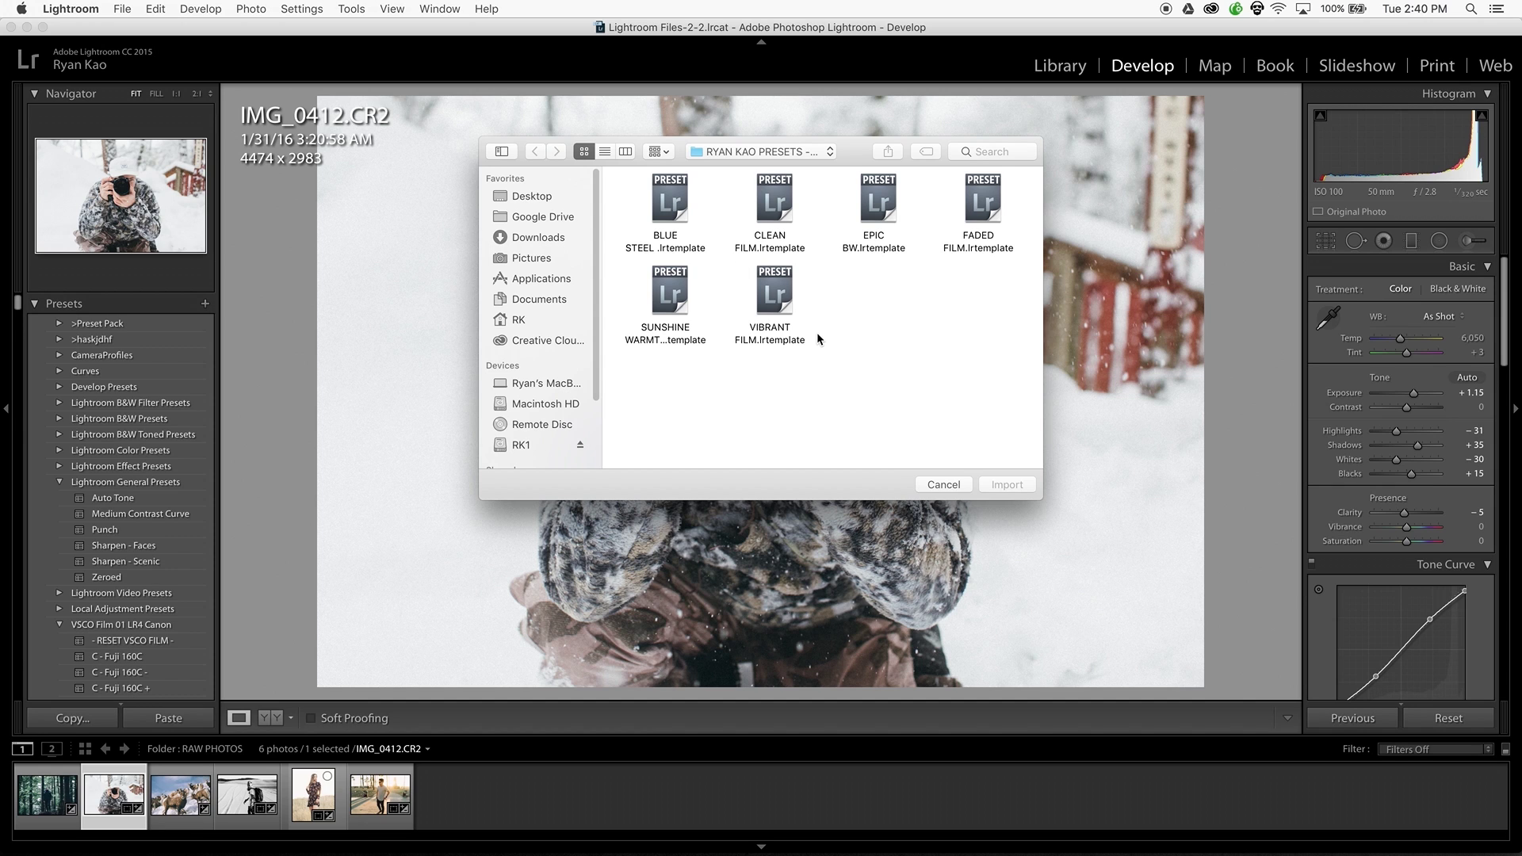
key("super+a")
left_click_drag(1028, 385, 669, 192)
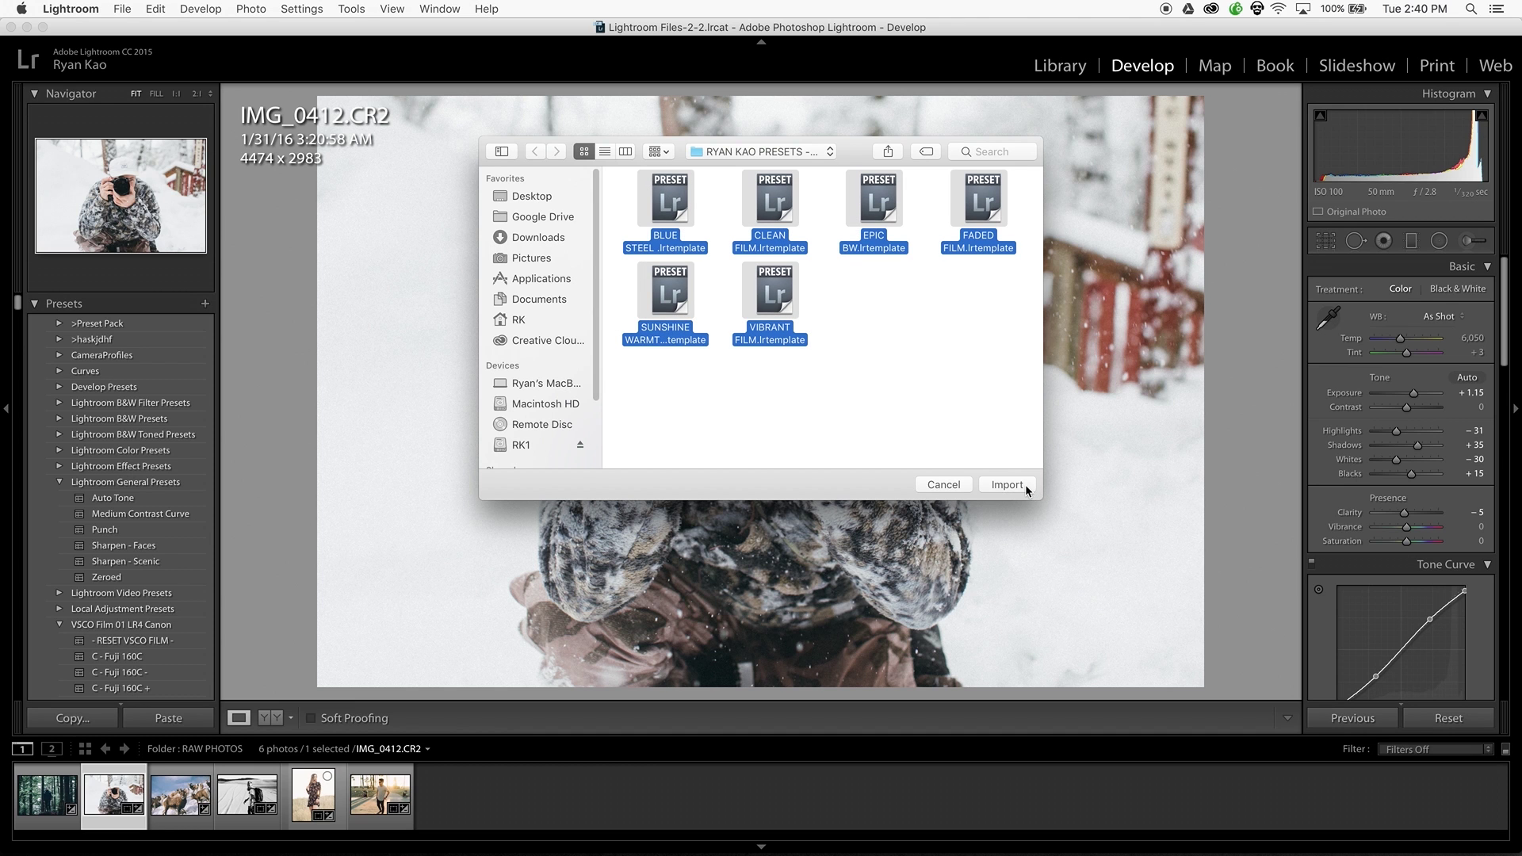
left_click(1026, 489)
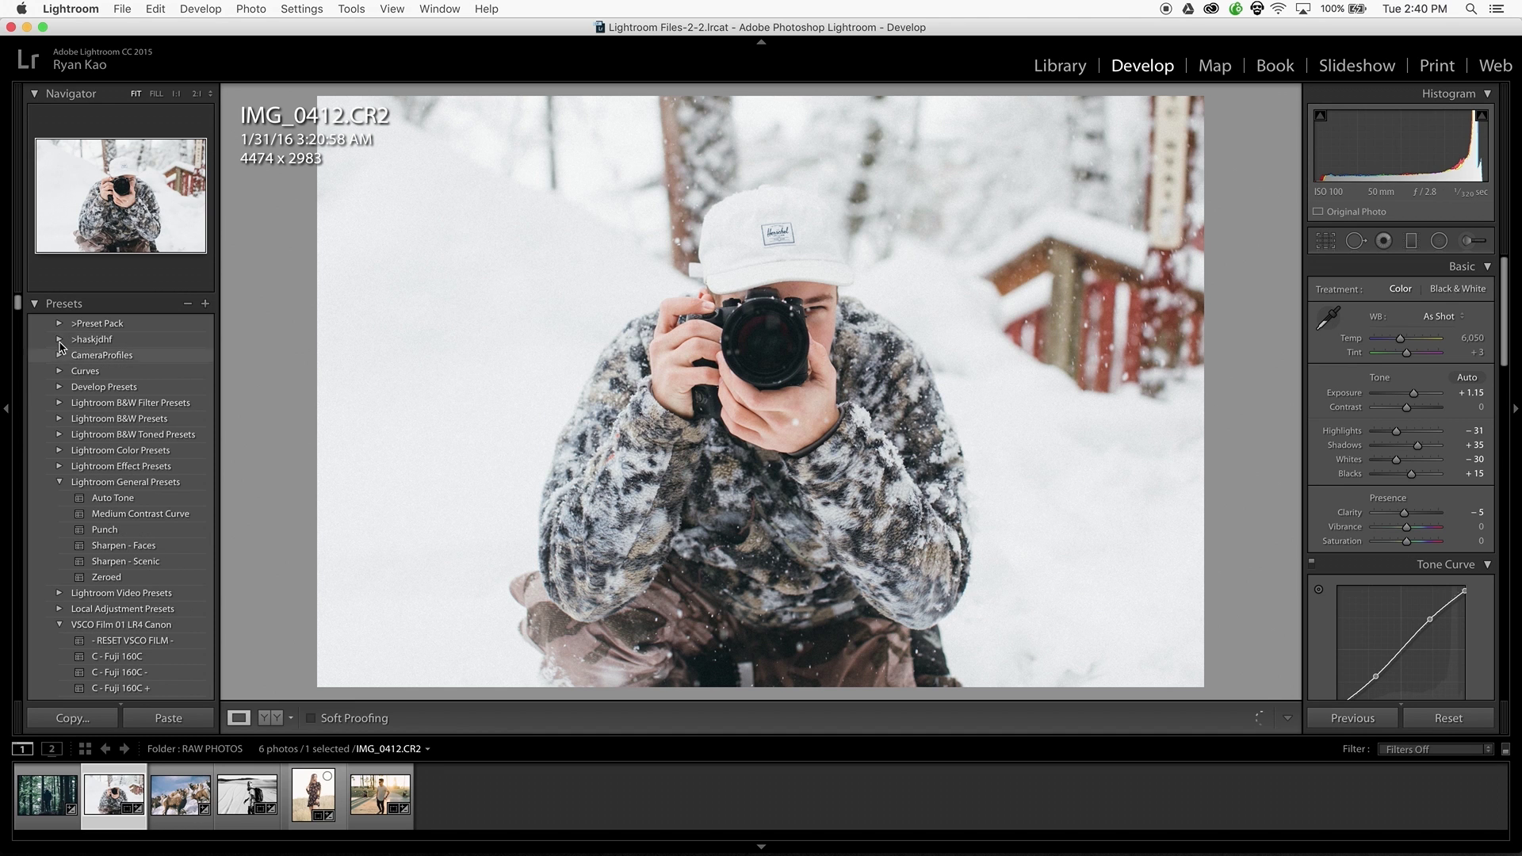
Step: Check the new folder's six presets, delete that duplicate folder, and toggle >Preset Pack
left_click(59, 339)
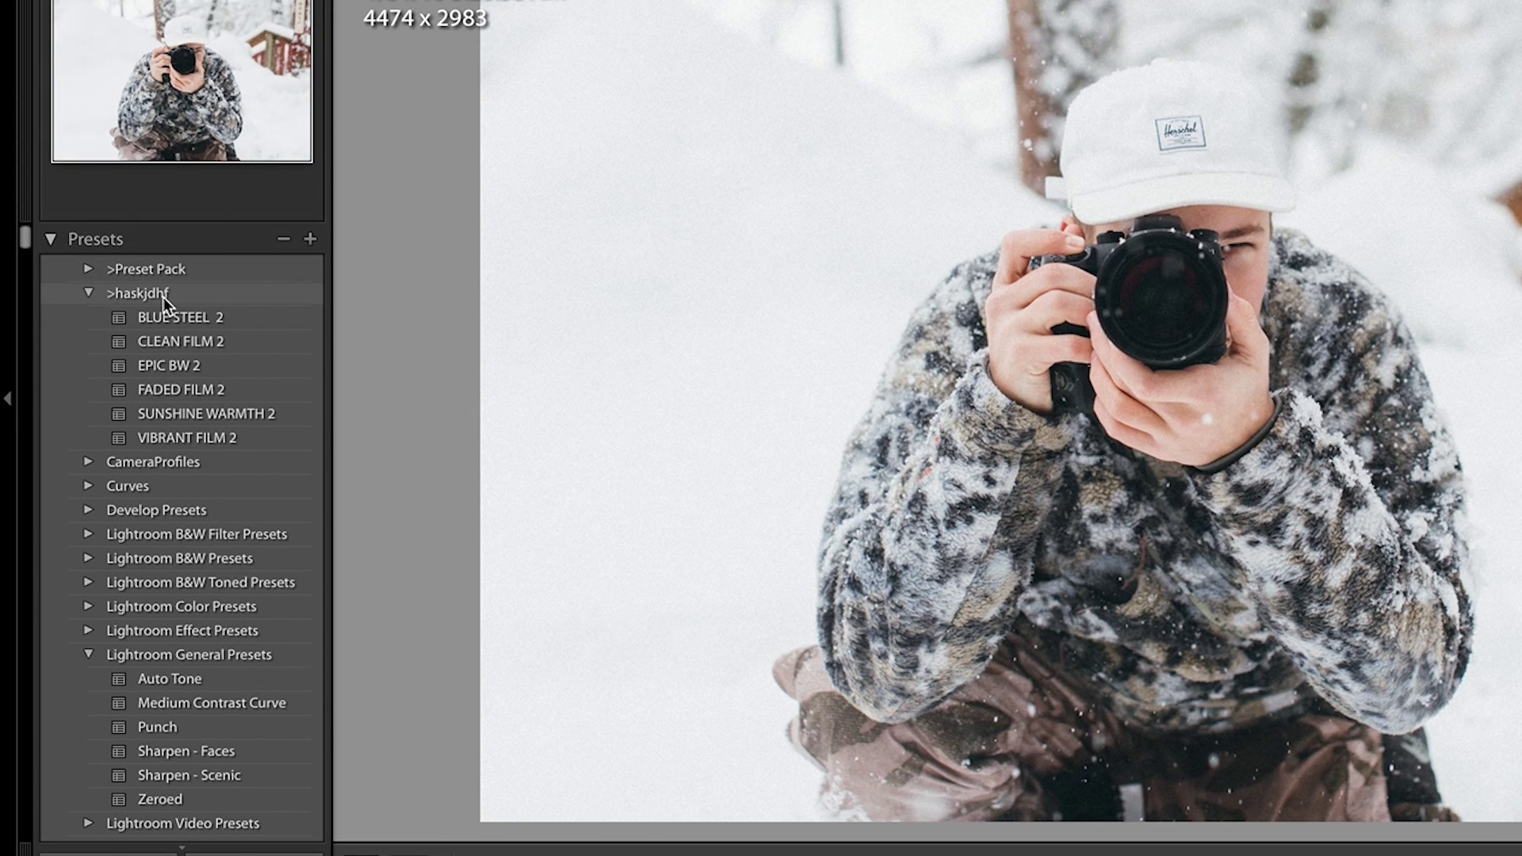
right_click(164, 296)
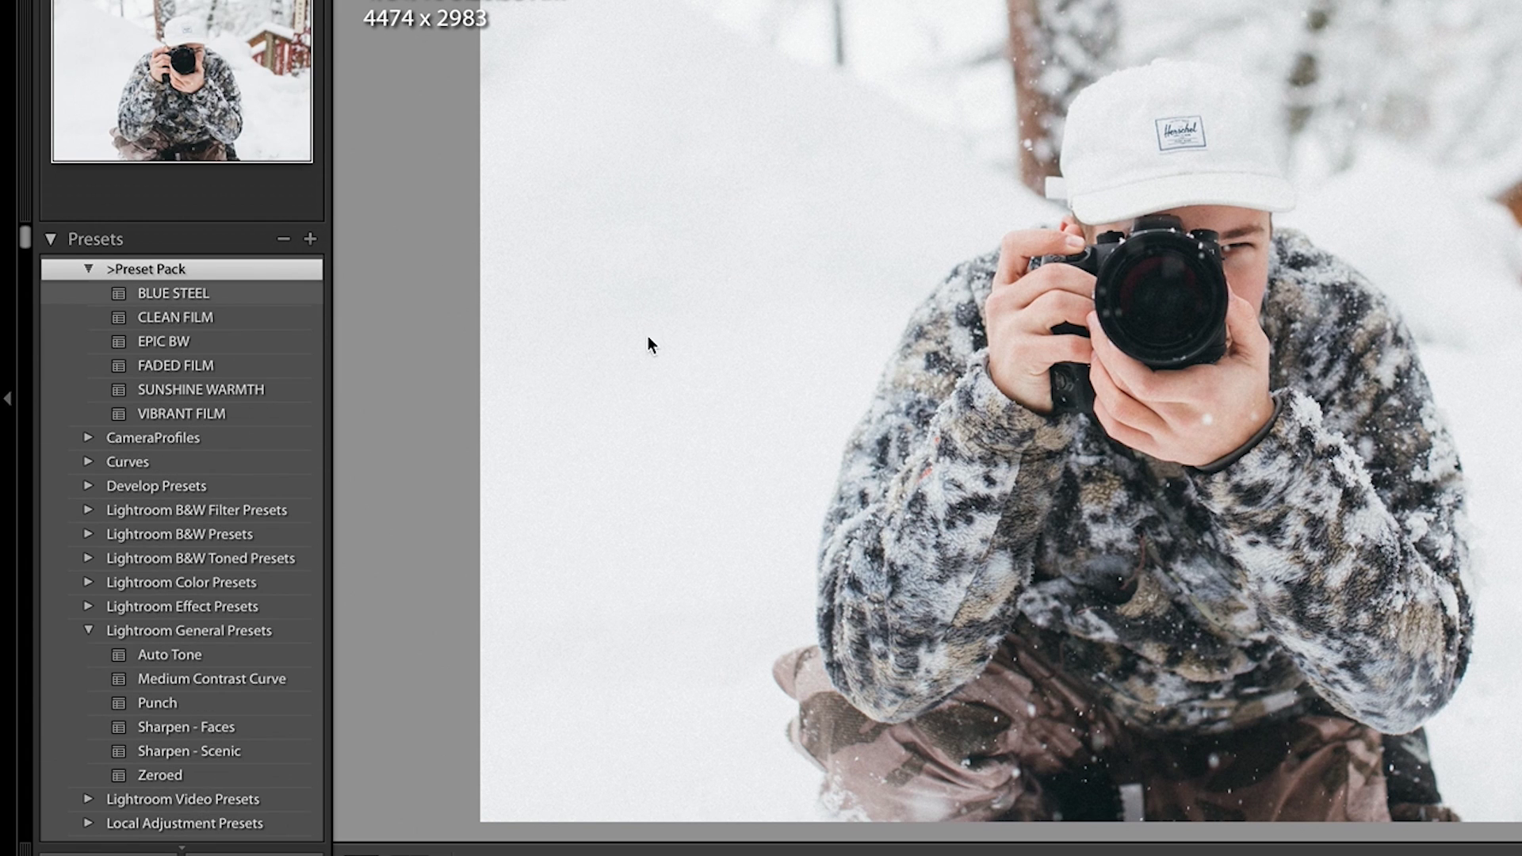
left_click(88, 270)
left_click(88, 269)
left_click(87, 269)
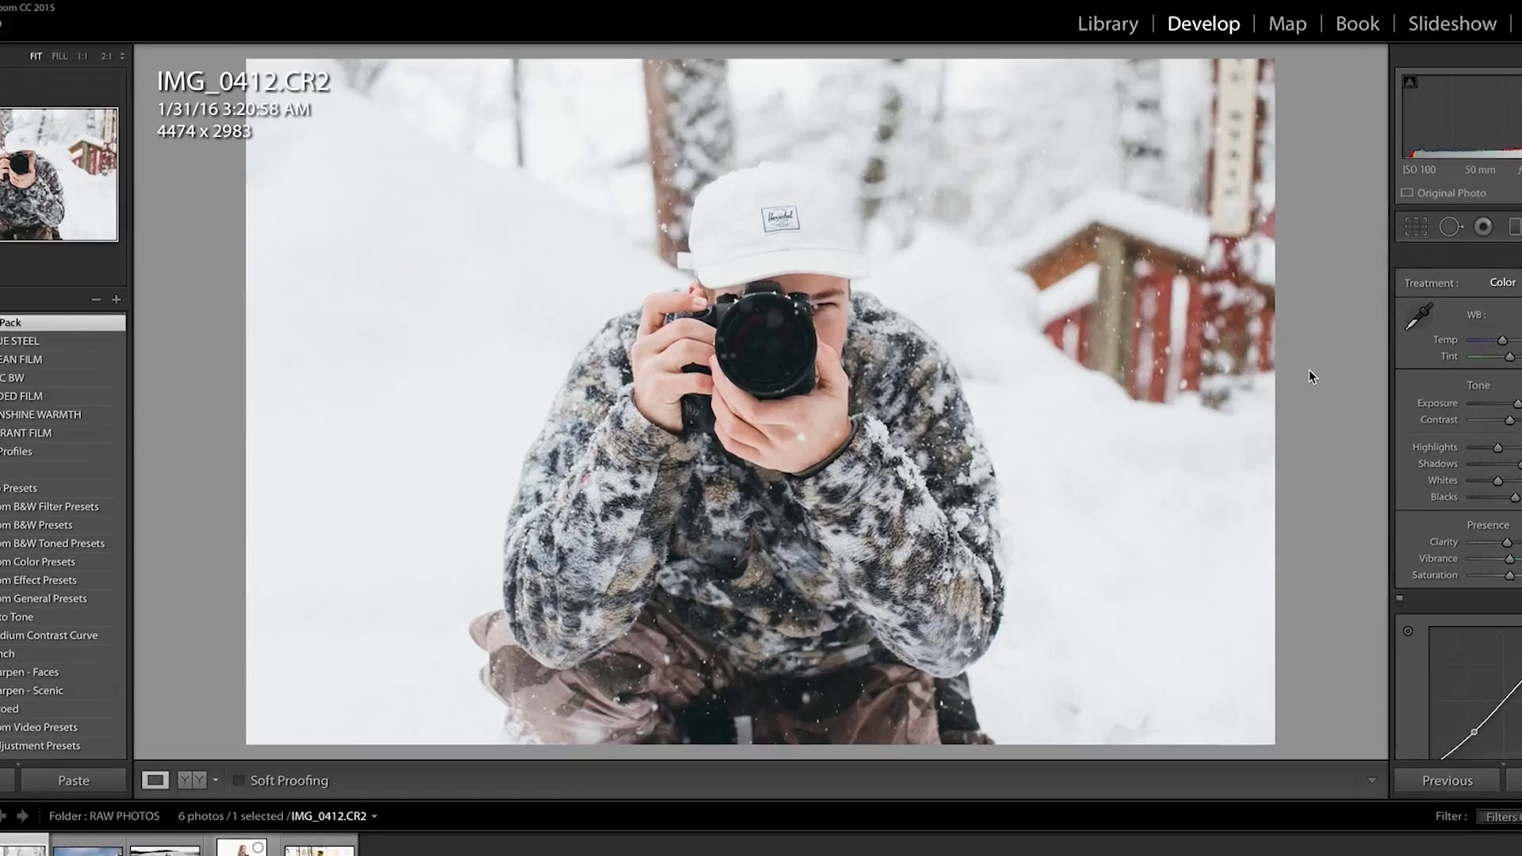
Step: Hide all Develop panels so IMG_0412.CR2 fills the screen
key("shift+Tab")
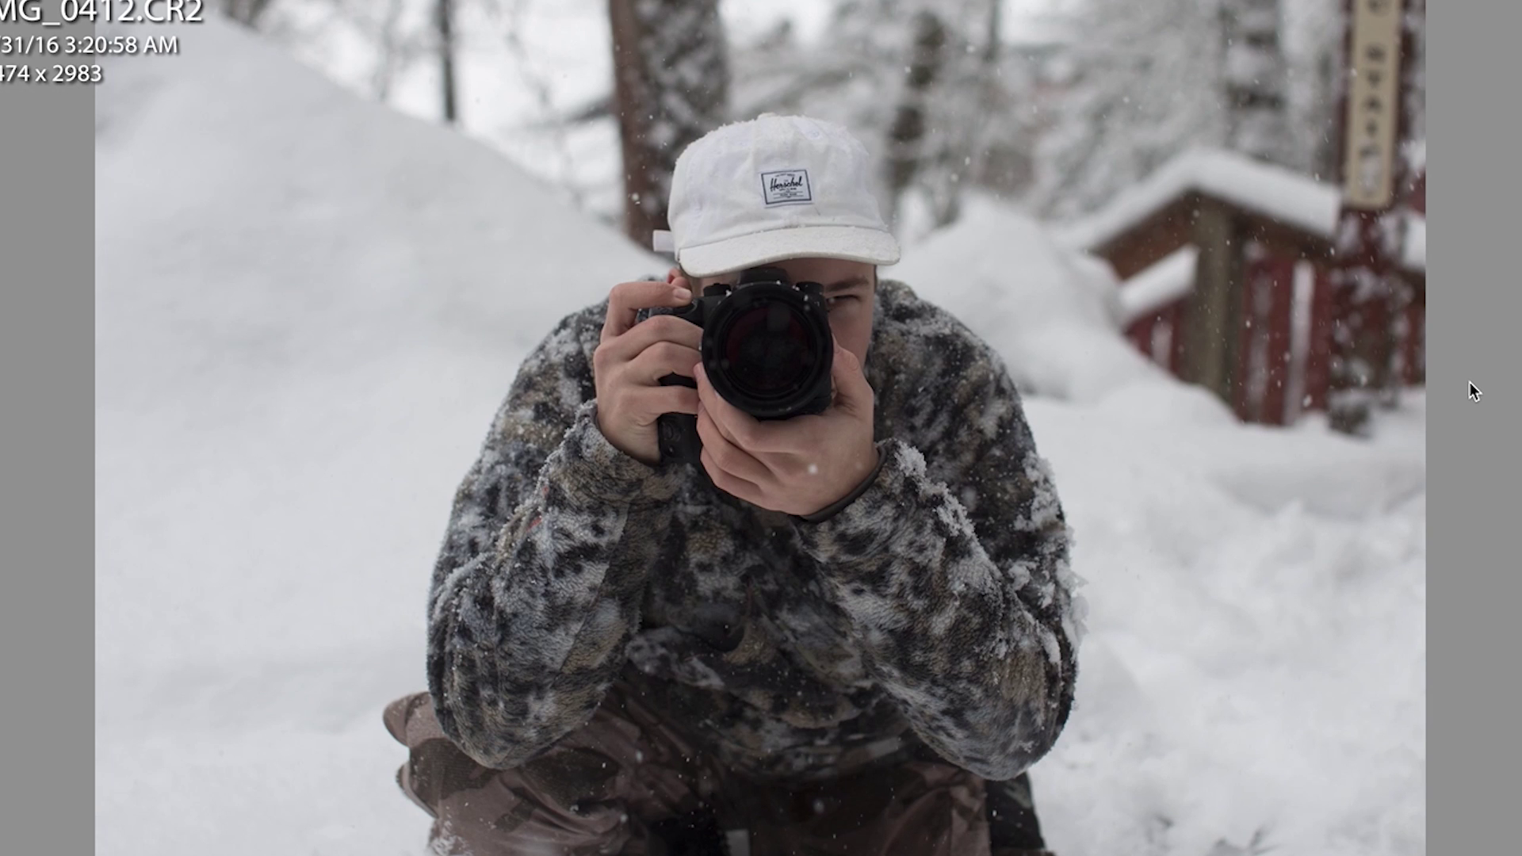
Step: Toggle Before/After to show the snowy photo's brighter edited version
key("backslash")
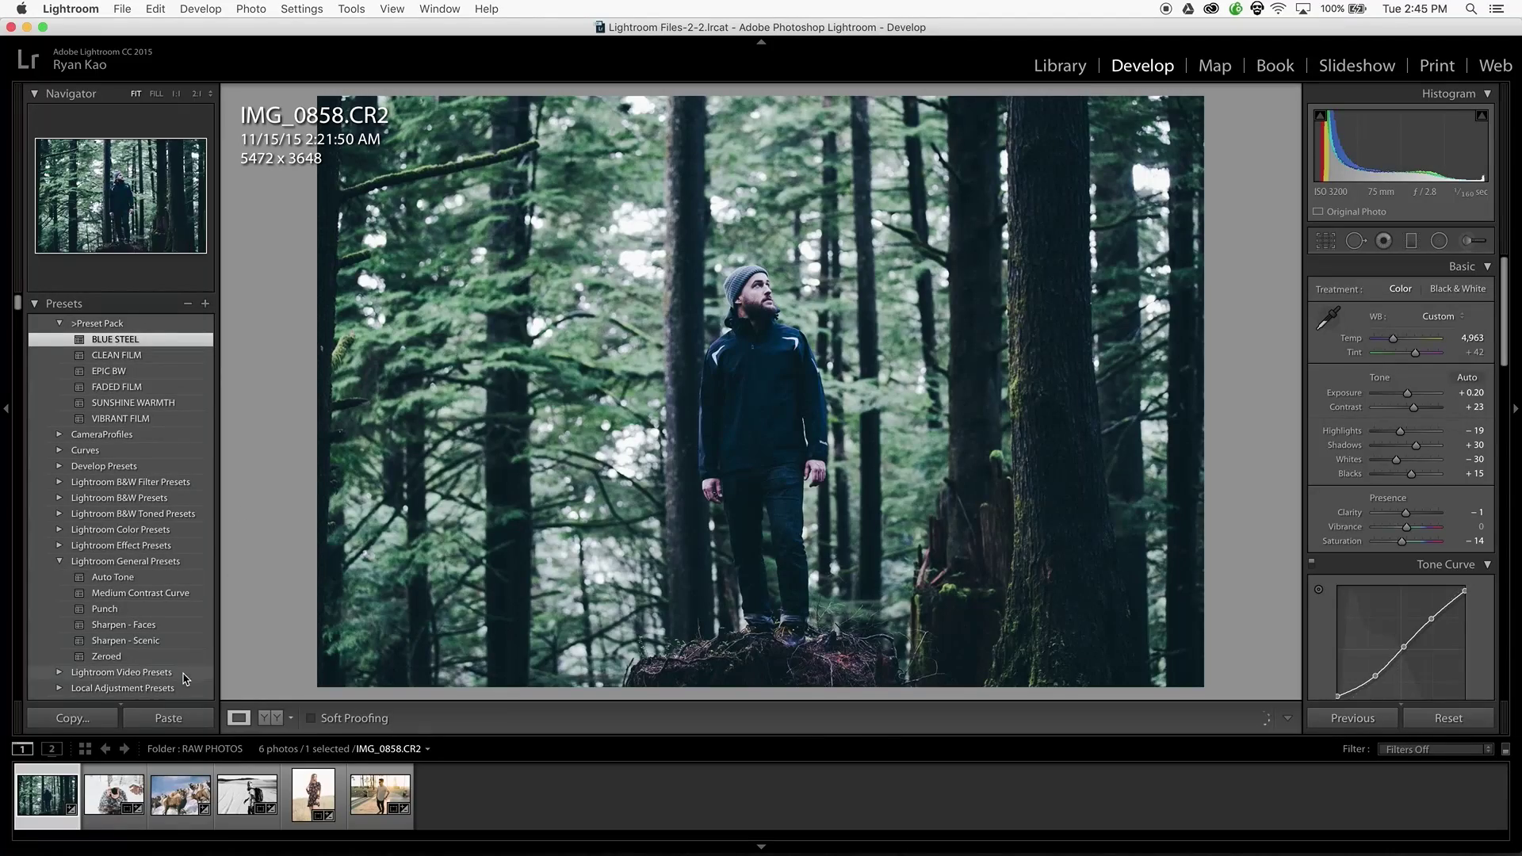
Step: Open the bighorn sheep photo and compare its FADED FILM look against the original
left_click(172, 807)
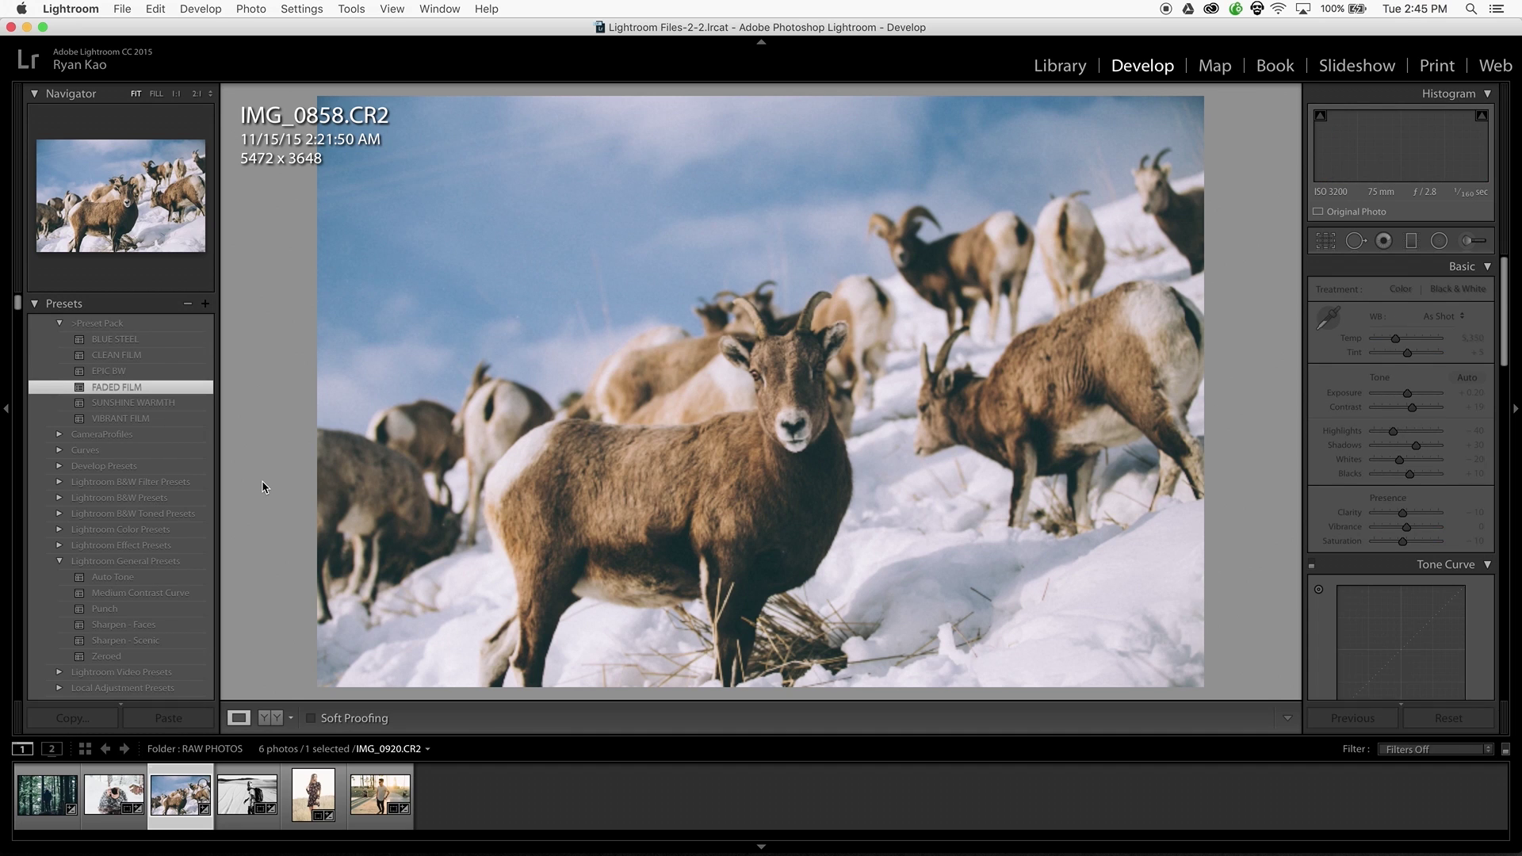
key("backslash")
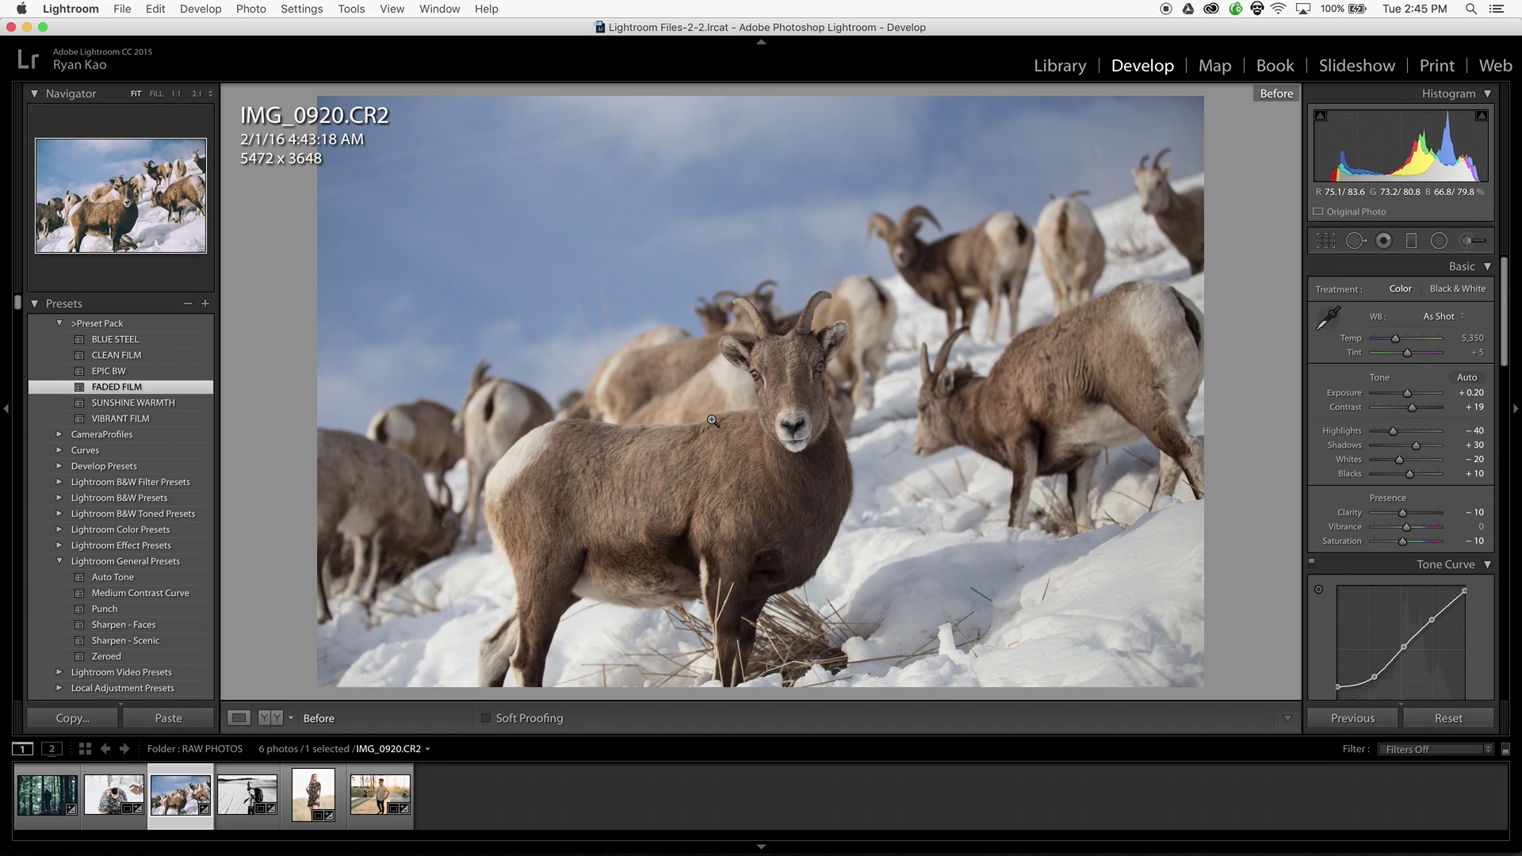
key("backslash")
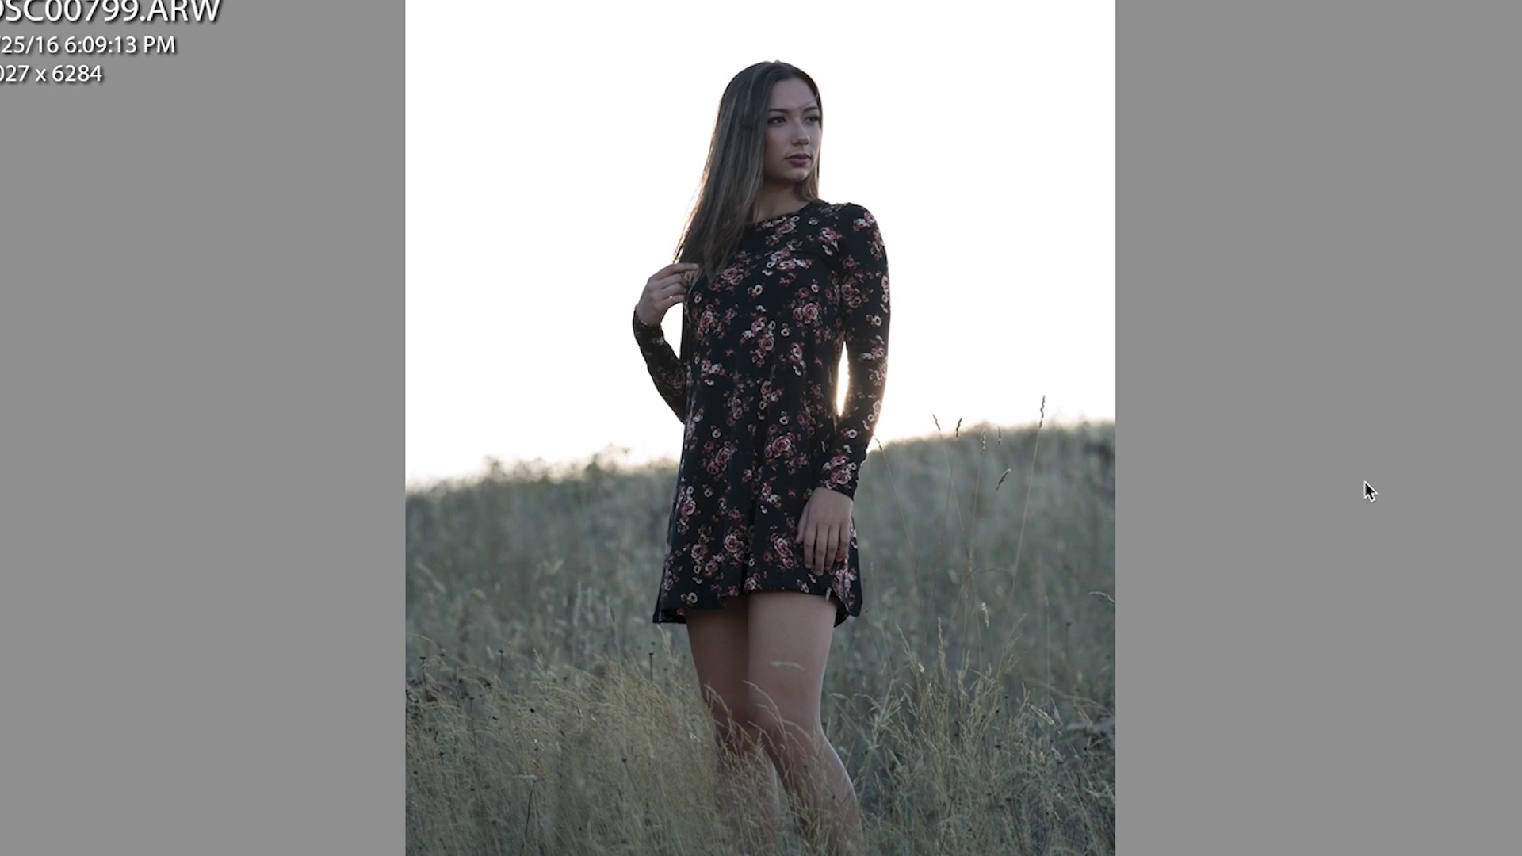
Step: Toggle Before/After on beach portrait DSC00034.ARW to compare its warm edit
key("backslash")
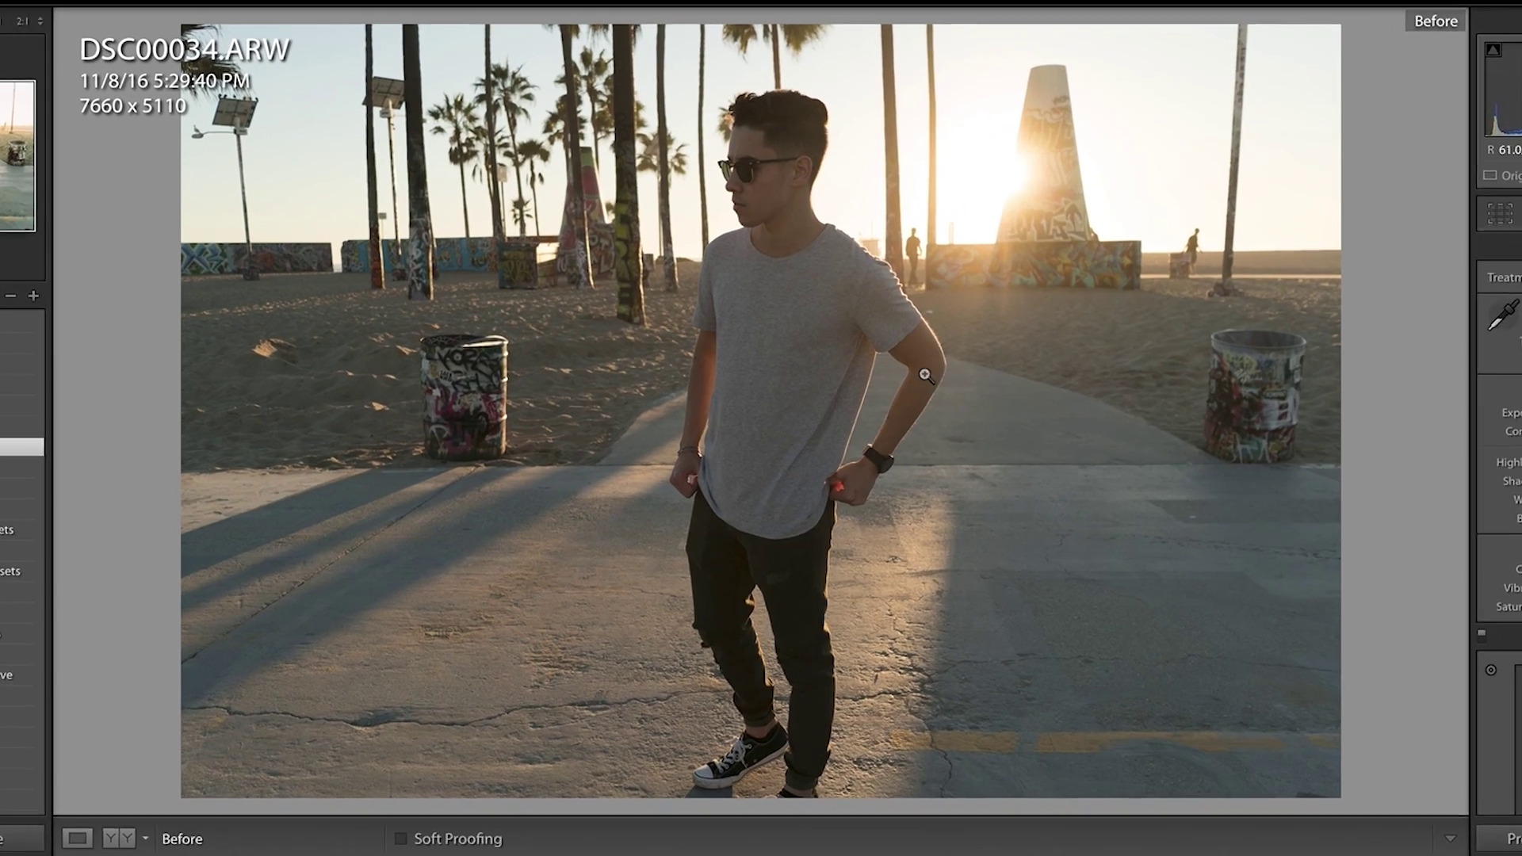
key("backslash")
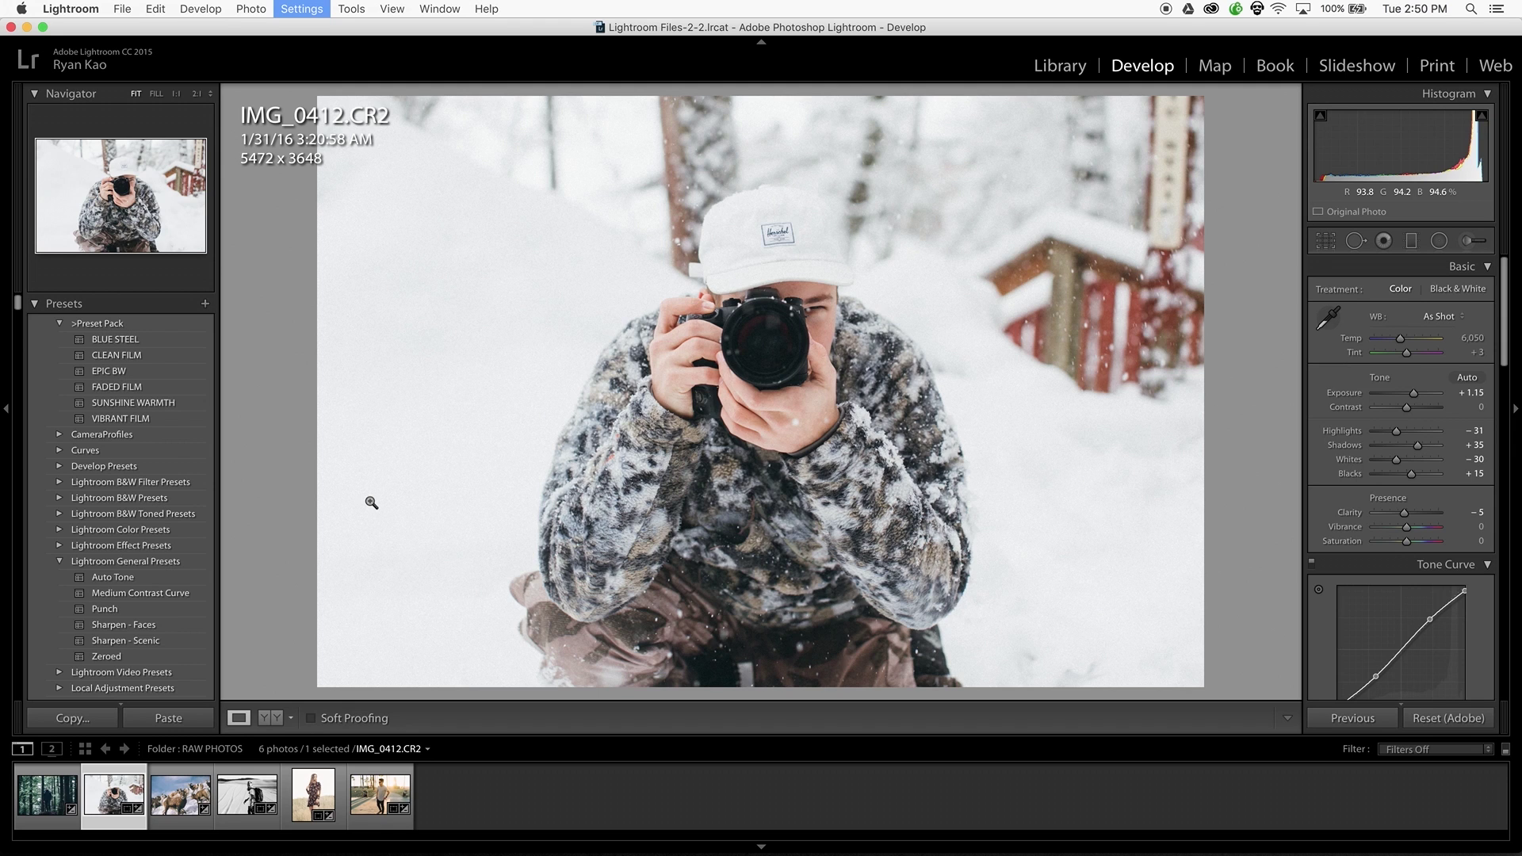
Step: Reset all Develop settings on IMG_0412.CR2 with Cmd+Shift+R
key("super+shift+r")
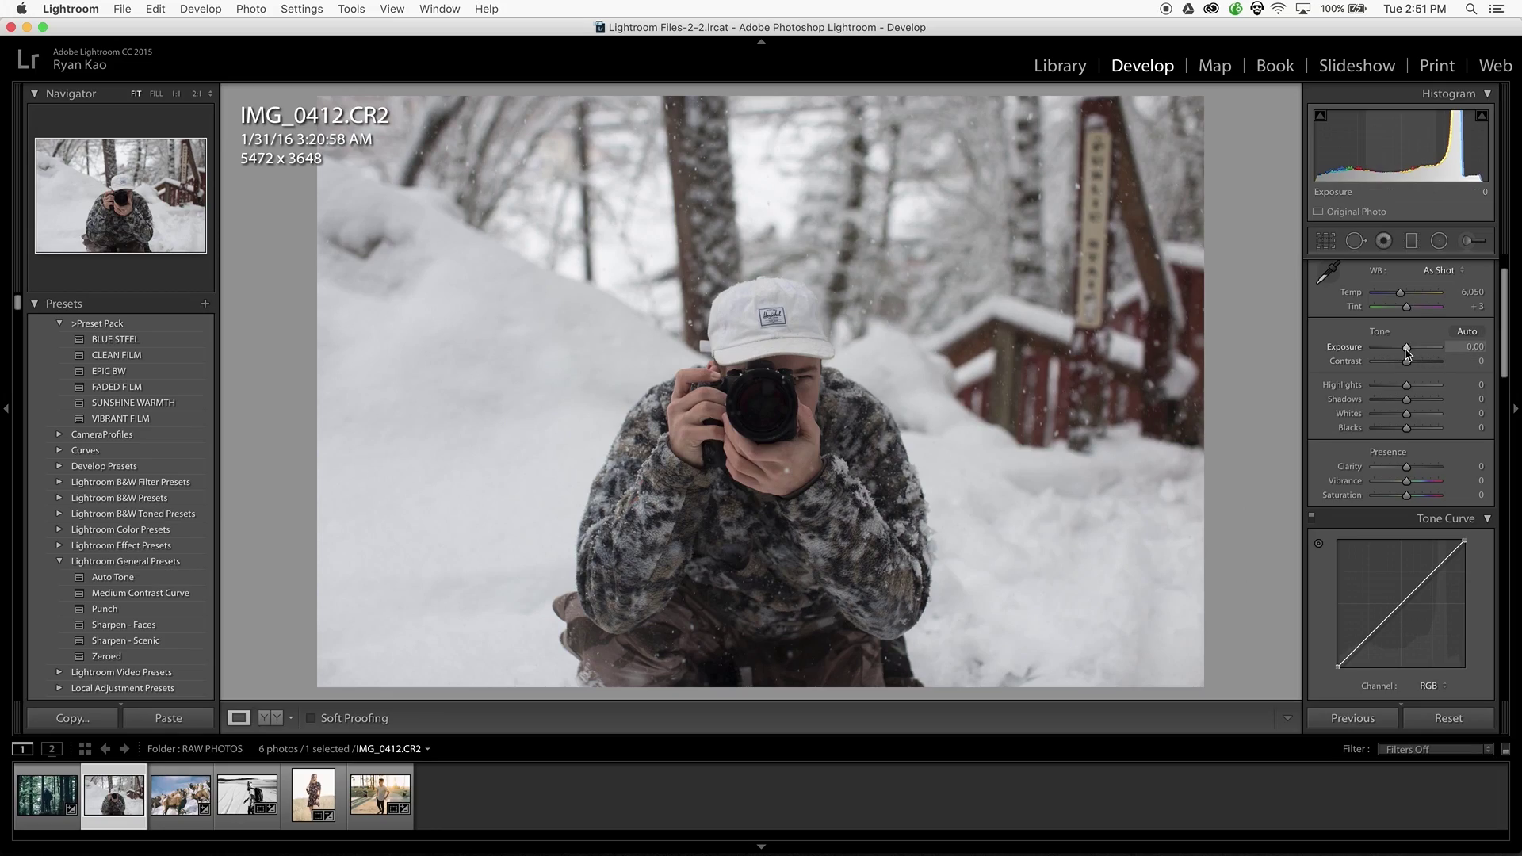
Step: Set Exposure +1.15 and Contrast +11 on IMG_0412.CR2, then enter Crop & Straighten
left_click_drag(1407, 352, 1414, 352)
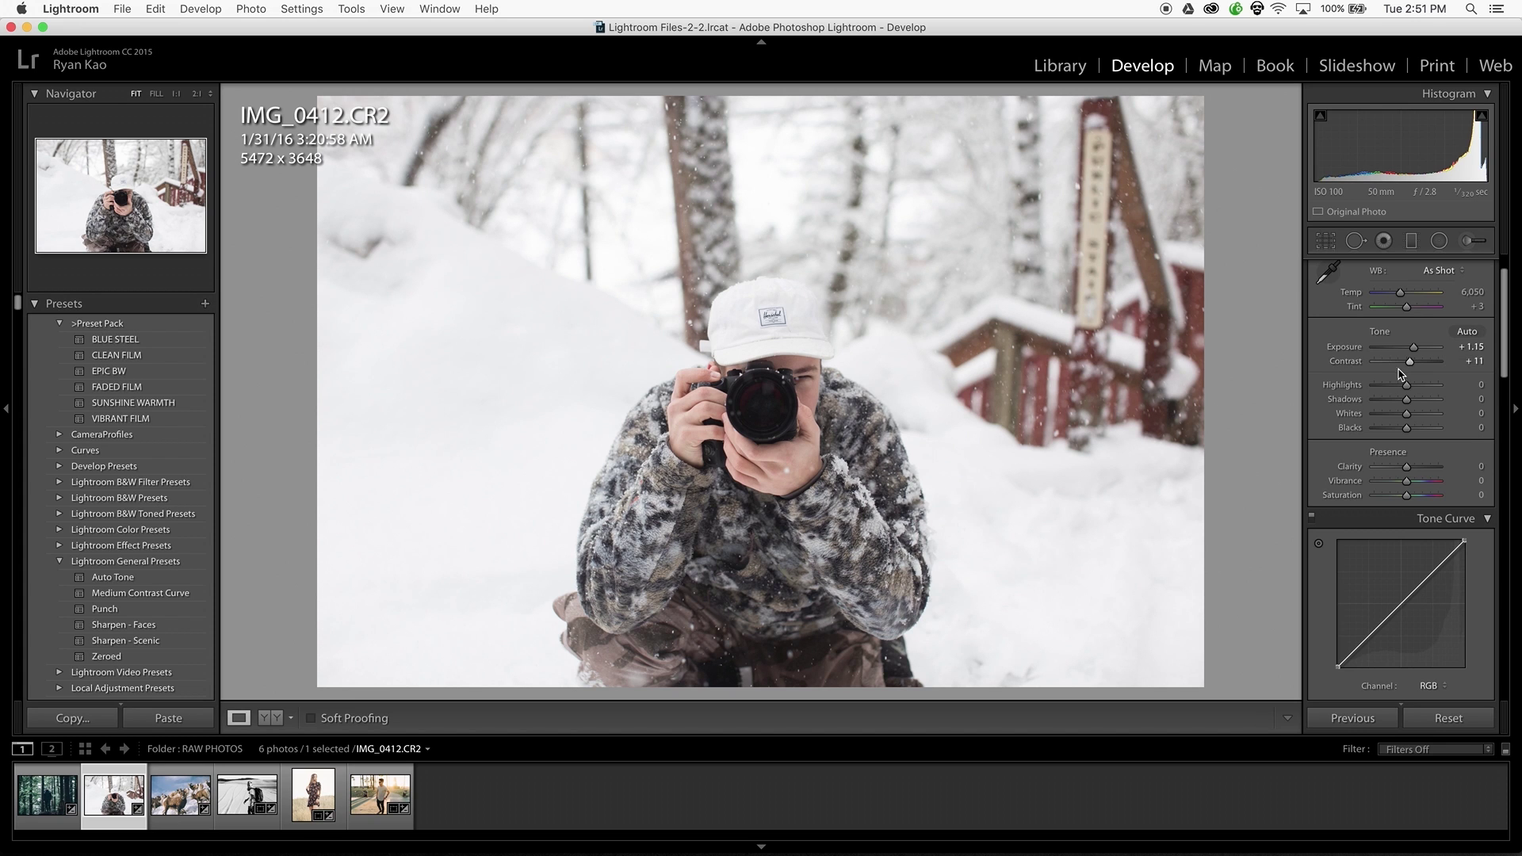
scroll(1403, 375, "up", 2)
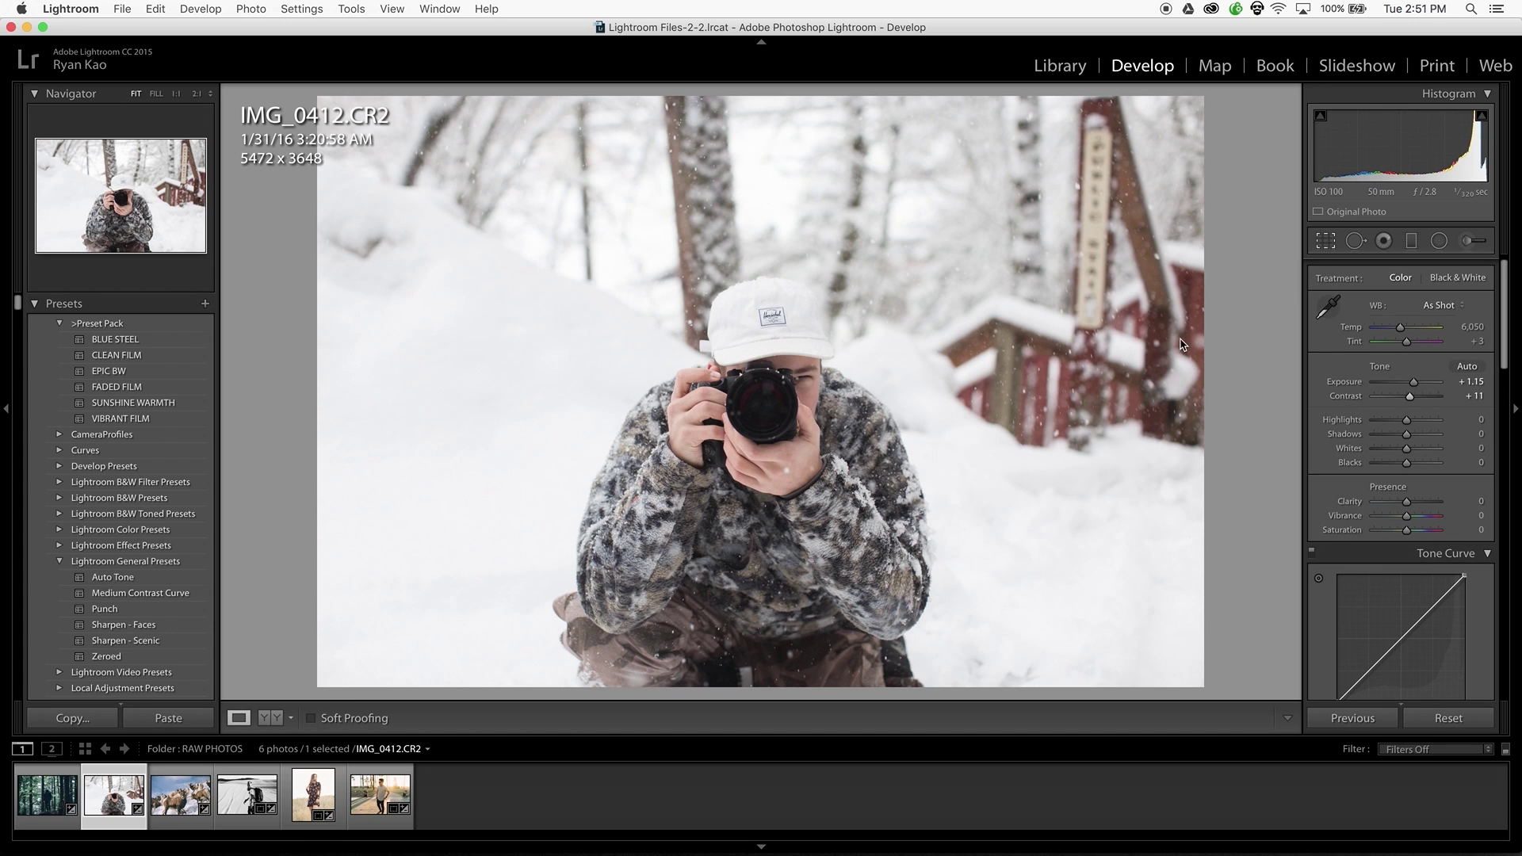
key("r")
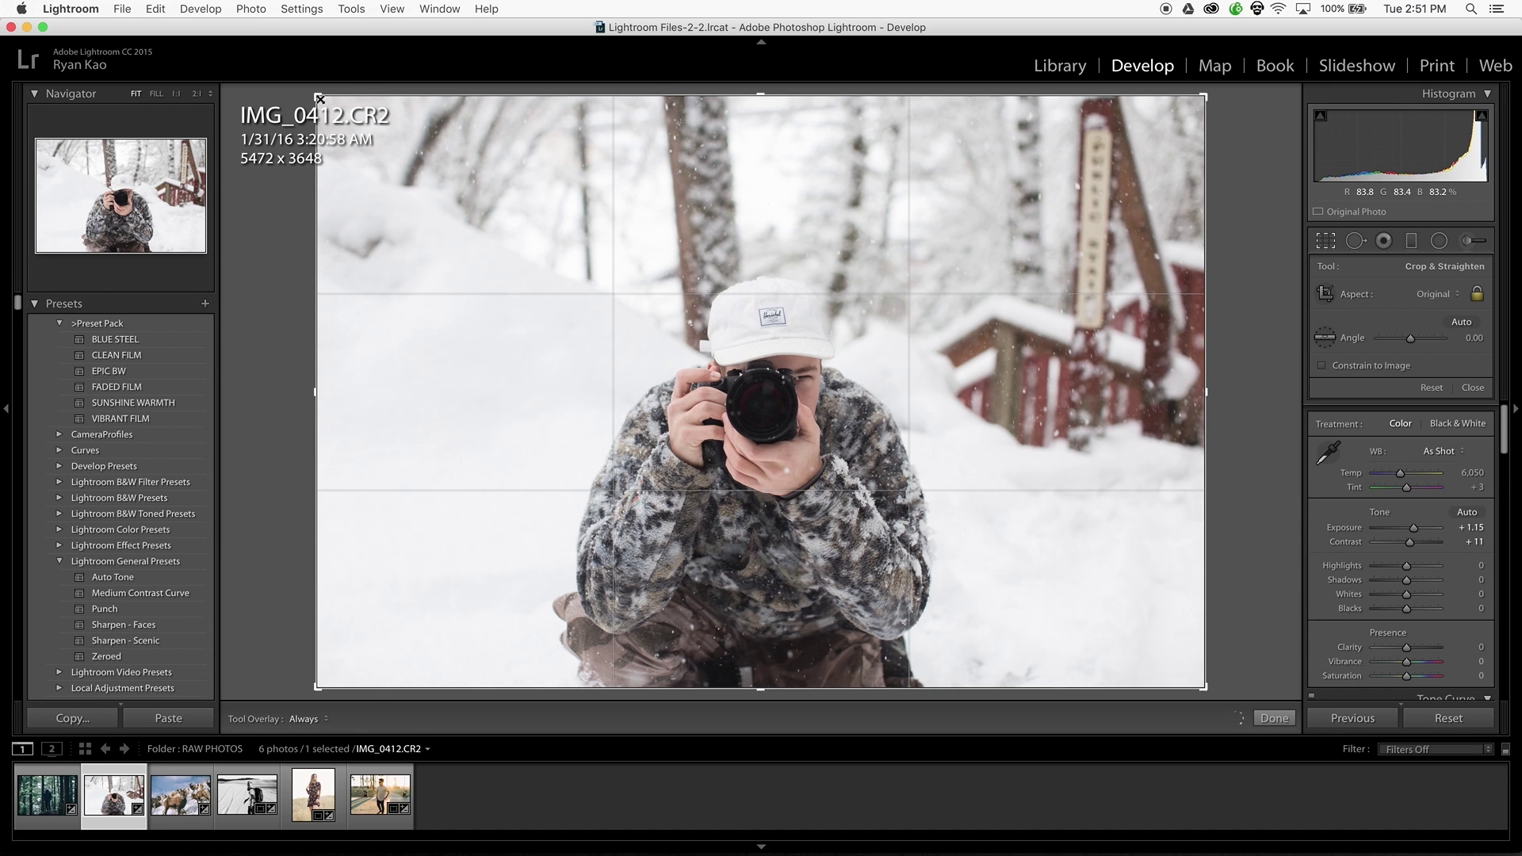
Step: Tighten the crop around the photographer to 4416 x 2944 and commit it
left_click_drag(319, 99, 491, 213)
left_click_drag(936, 250, 977, 252)
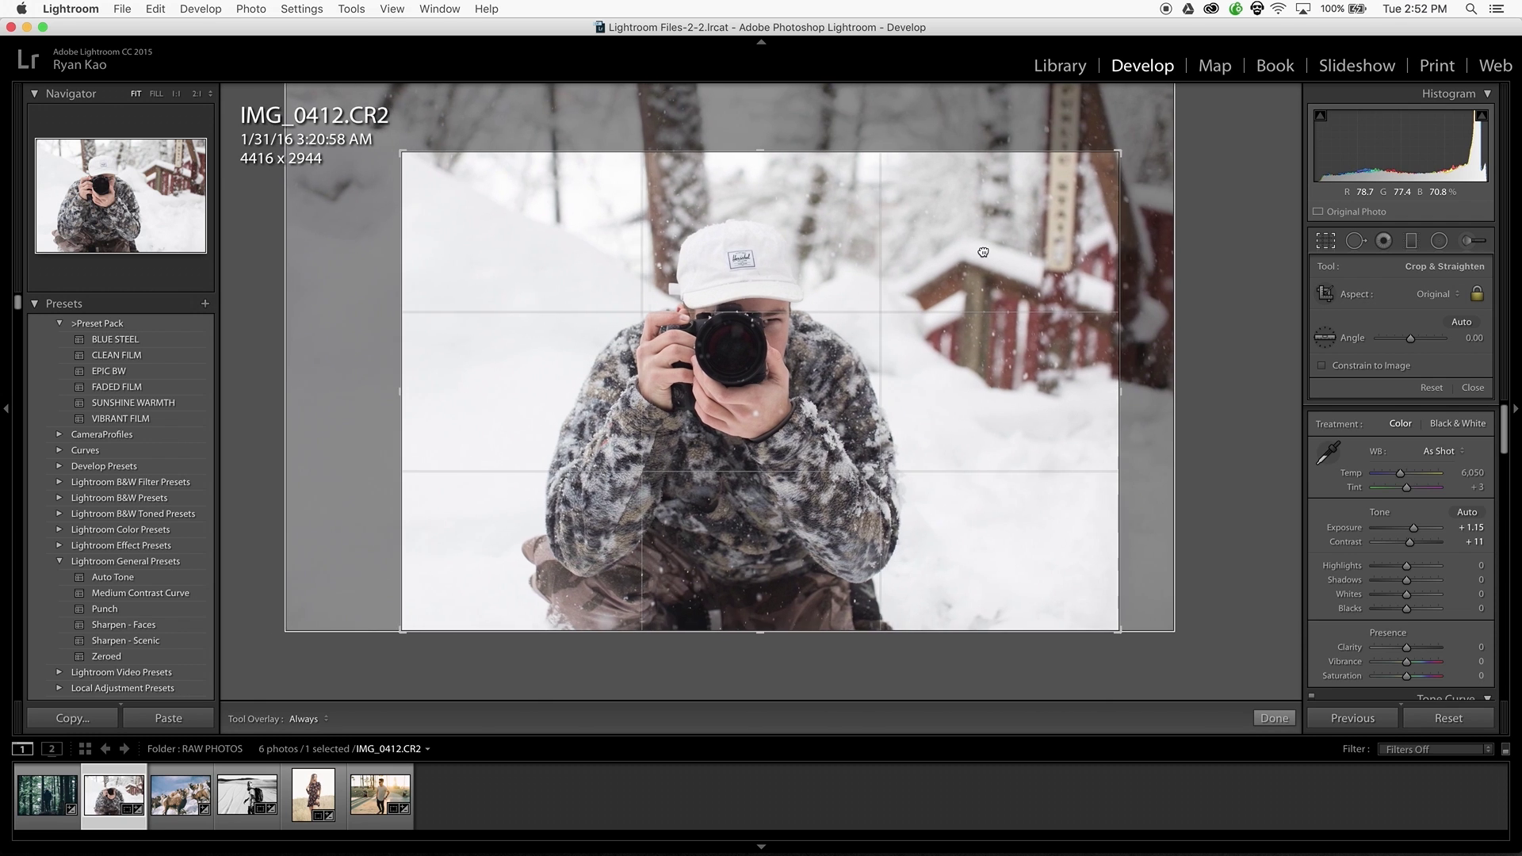
key("Return")
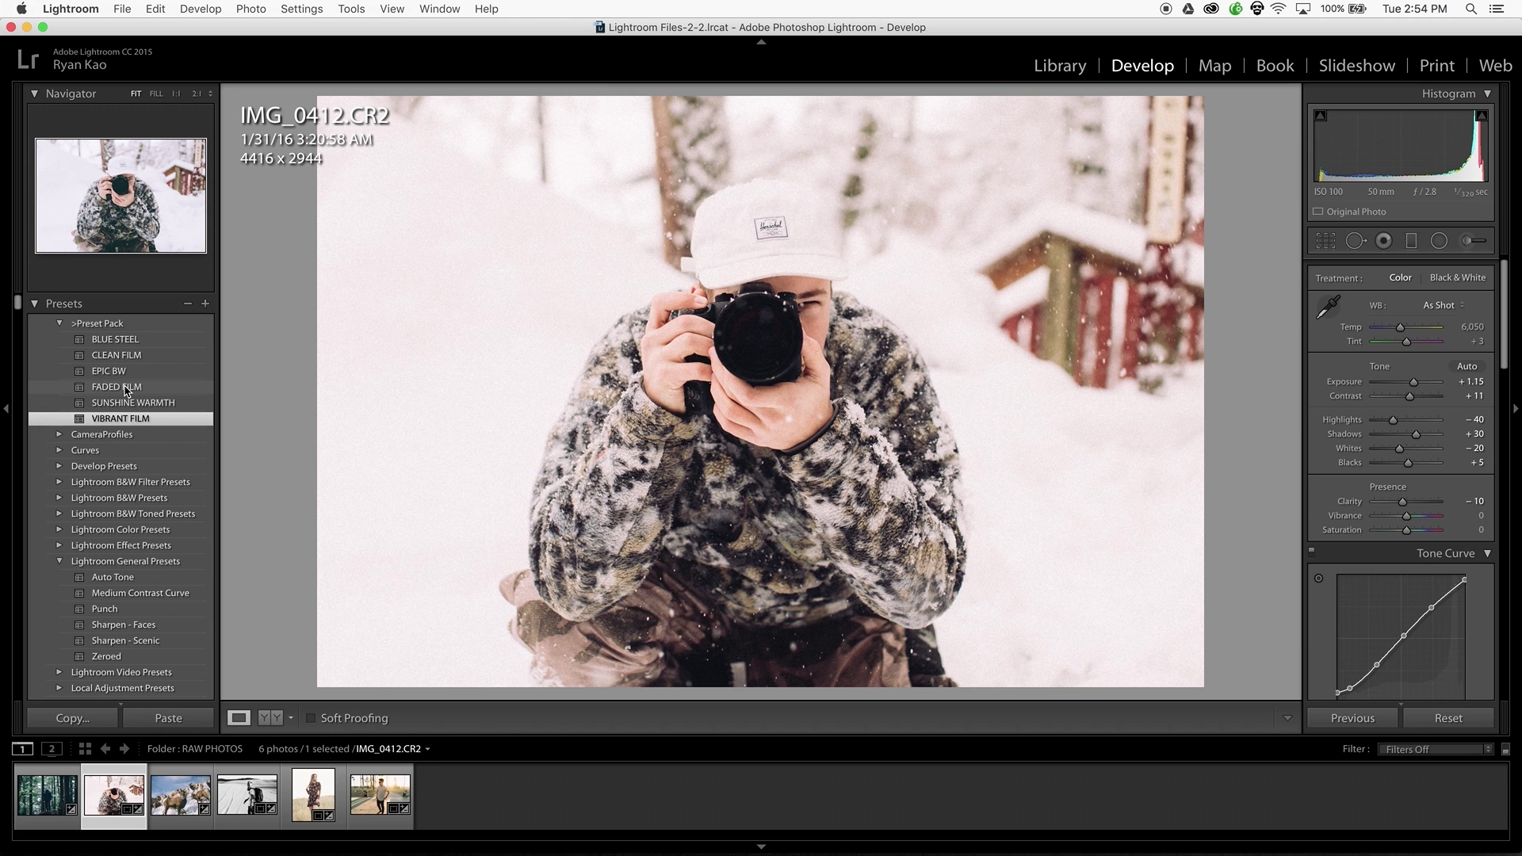
Step: Apply the FADED FILM preset to the snow photo IMG_0412.CR2
left_click(127, 388)
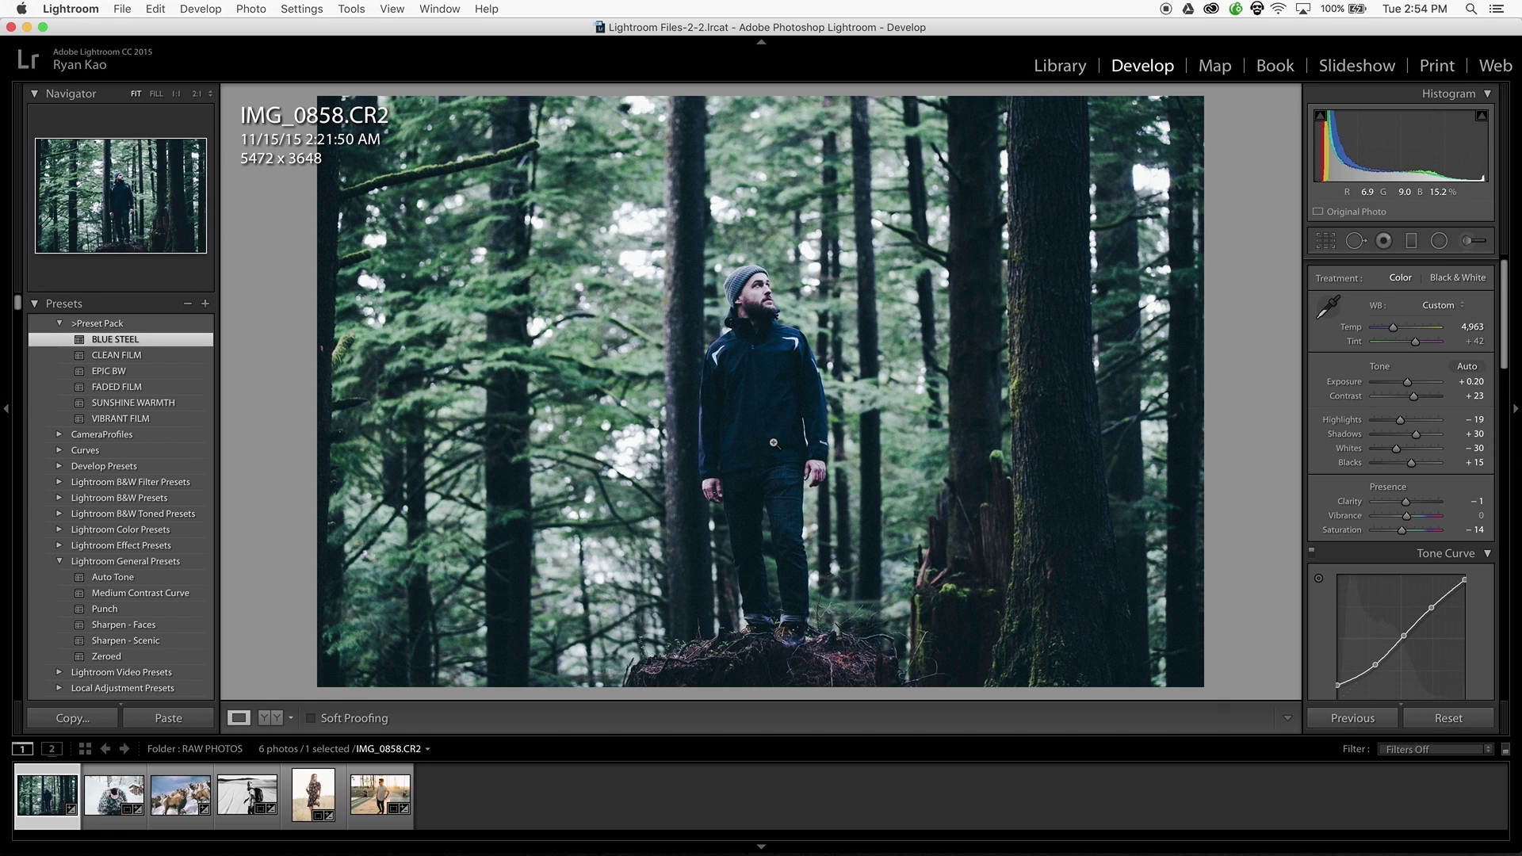
Step: Reset IMG_0858.CR2 to defaults and give it Exposure +0.30 and Contrast +14
key("super+shift+r")
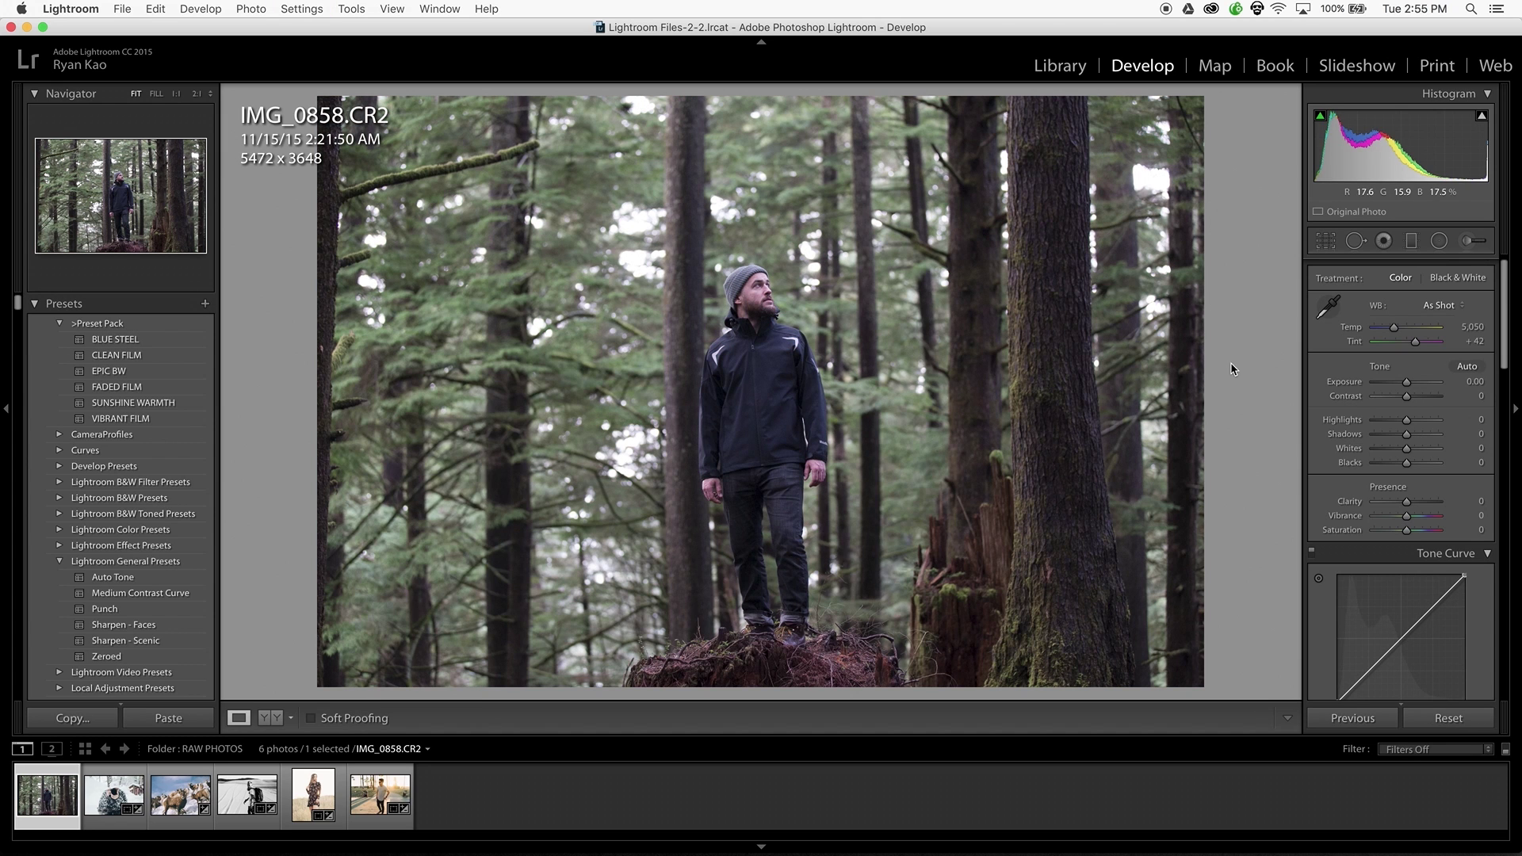
left_click_drag(1406, 384, 1408, 386)
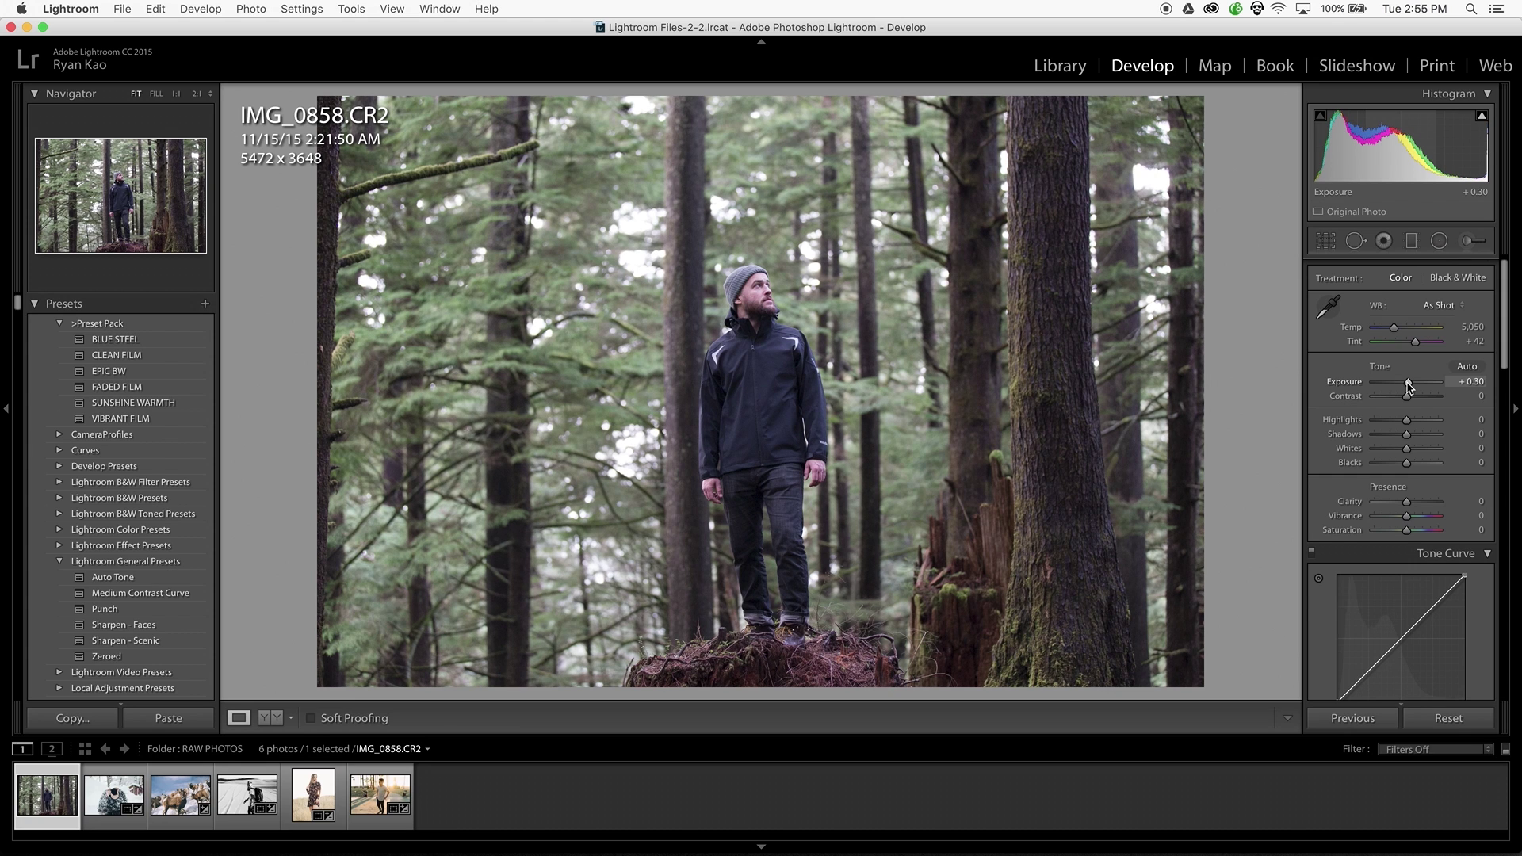
left_click_drag(1407, 401, 1411, 402)
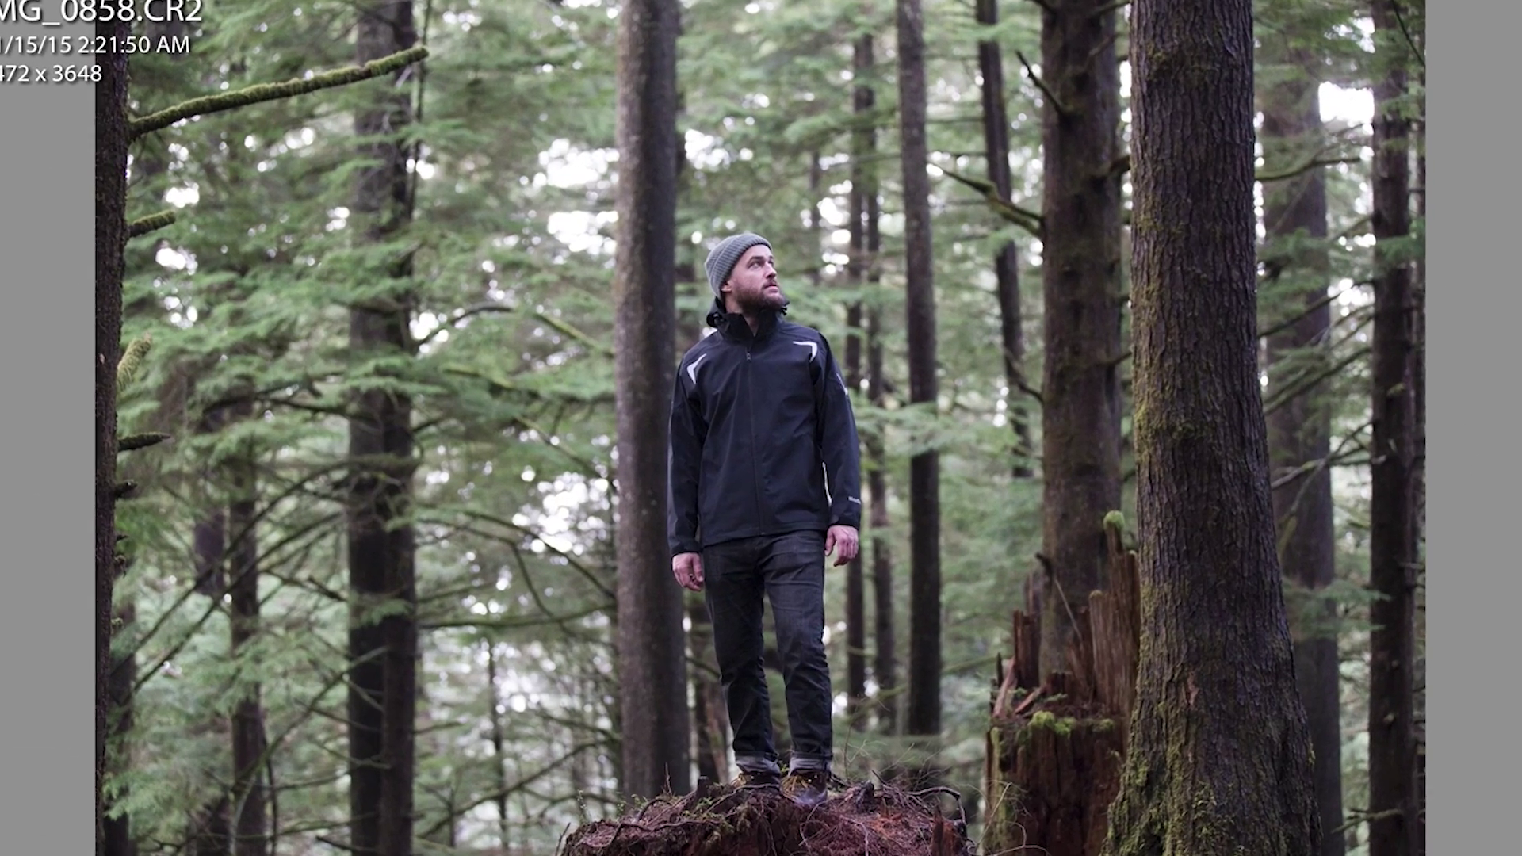
Step: Apply SUNSHINE WARMTH to IMG_0858.CR2, adjusted to Temp 5,580, Highlights -28, Shadows -14
left_click(8, 626)
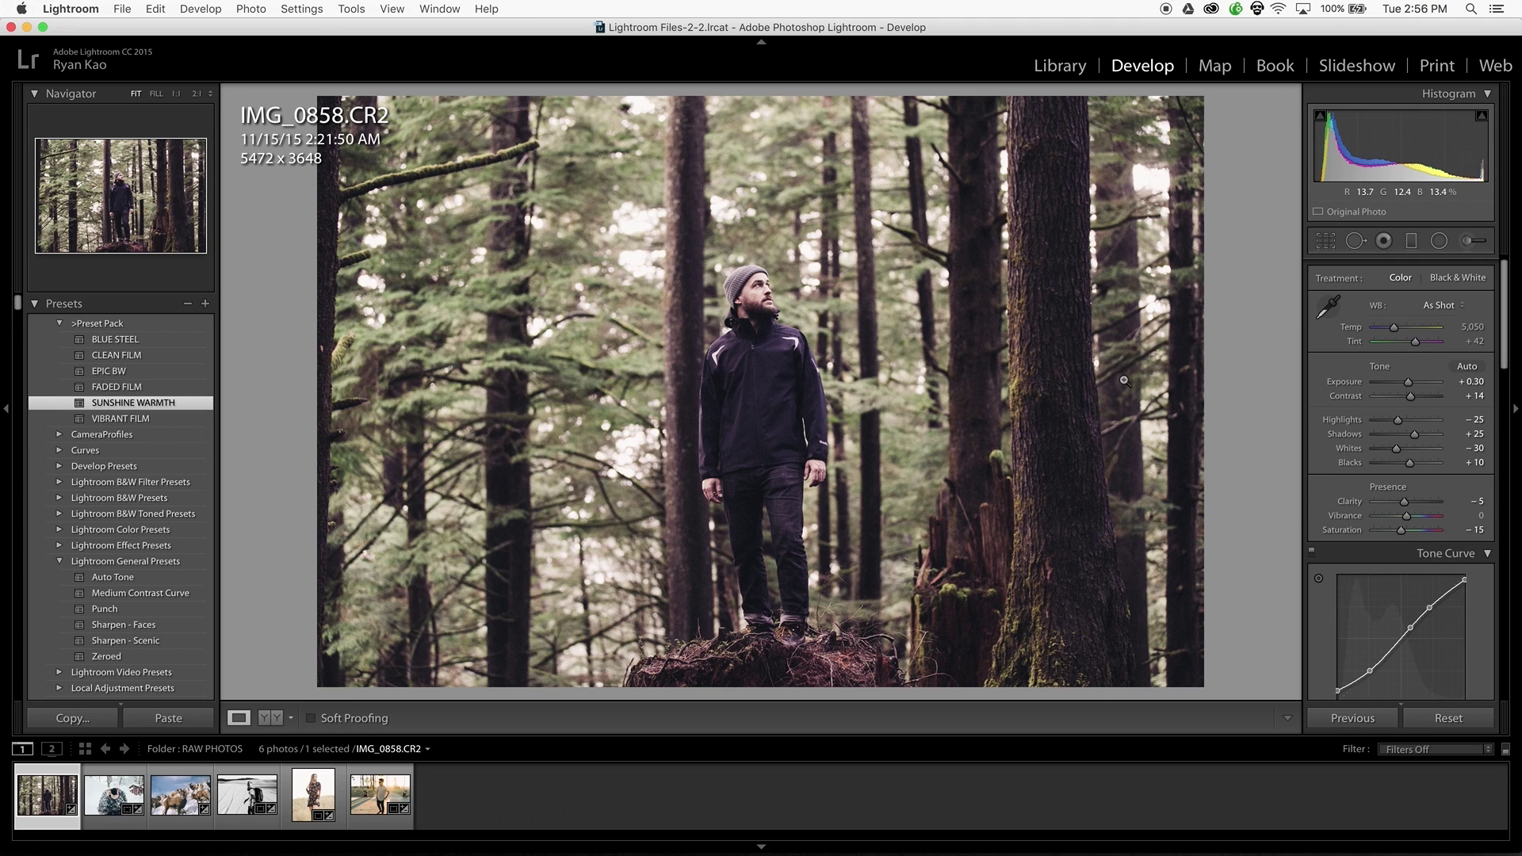
left_click_drag(1394, 331, 1397, 333)
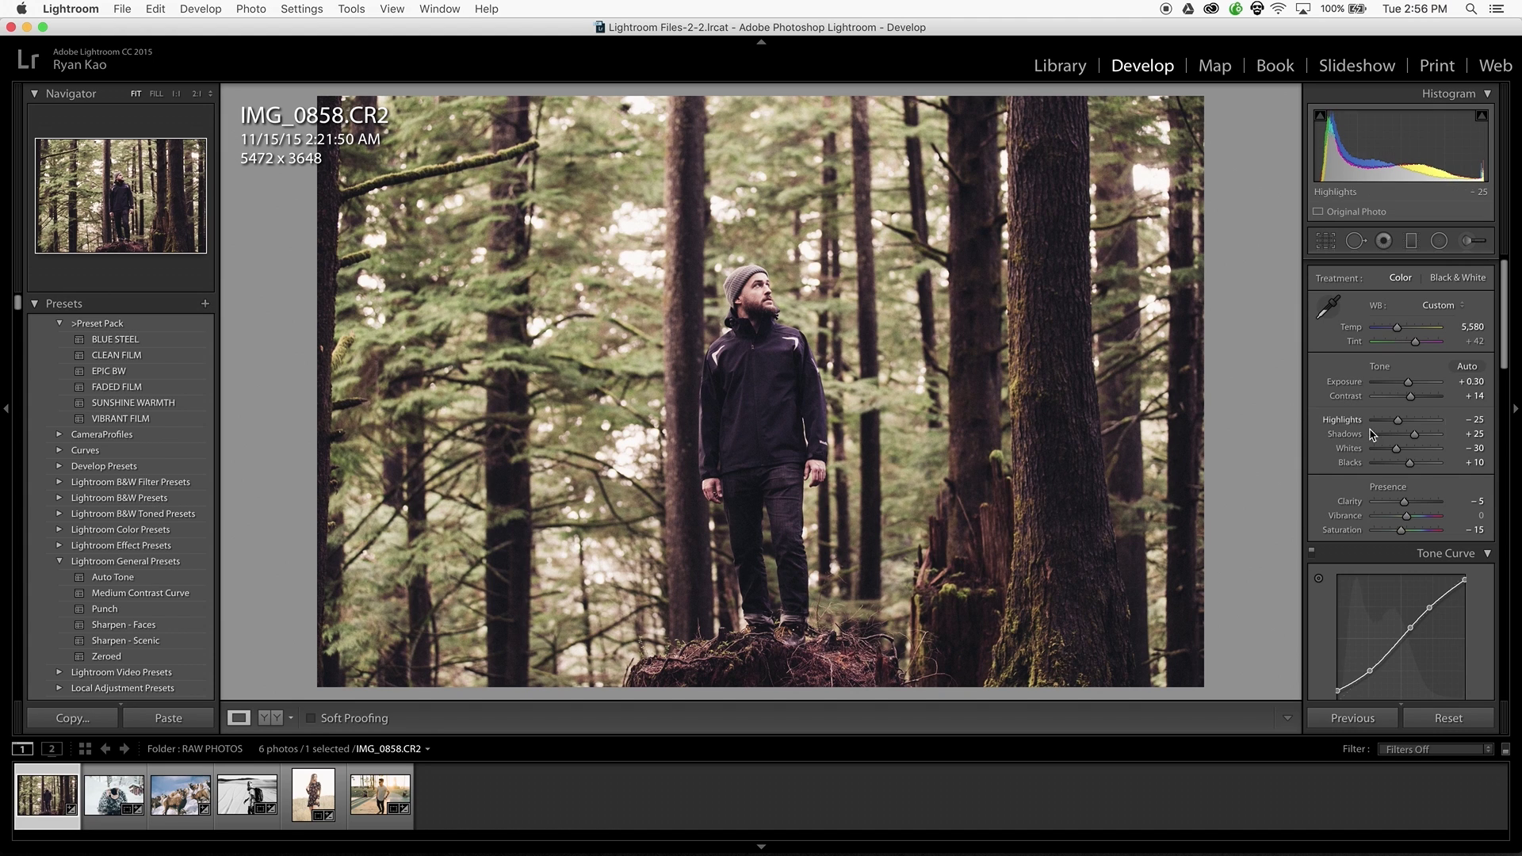
left_click_drag(1400, 425, 1400, 425)
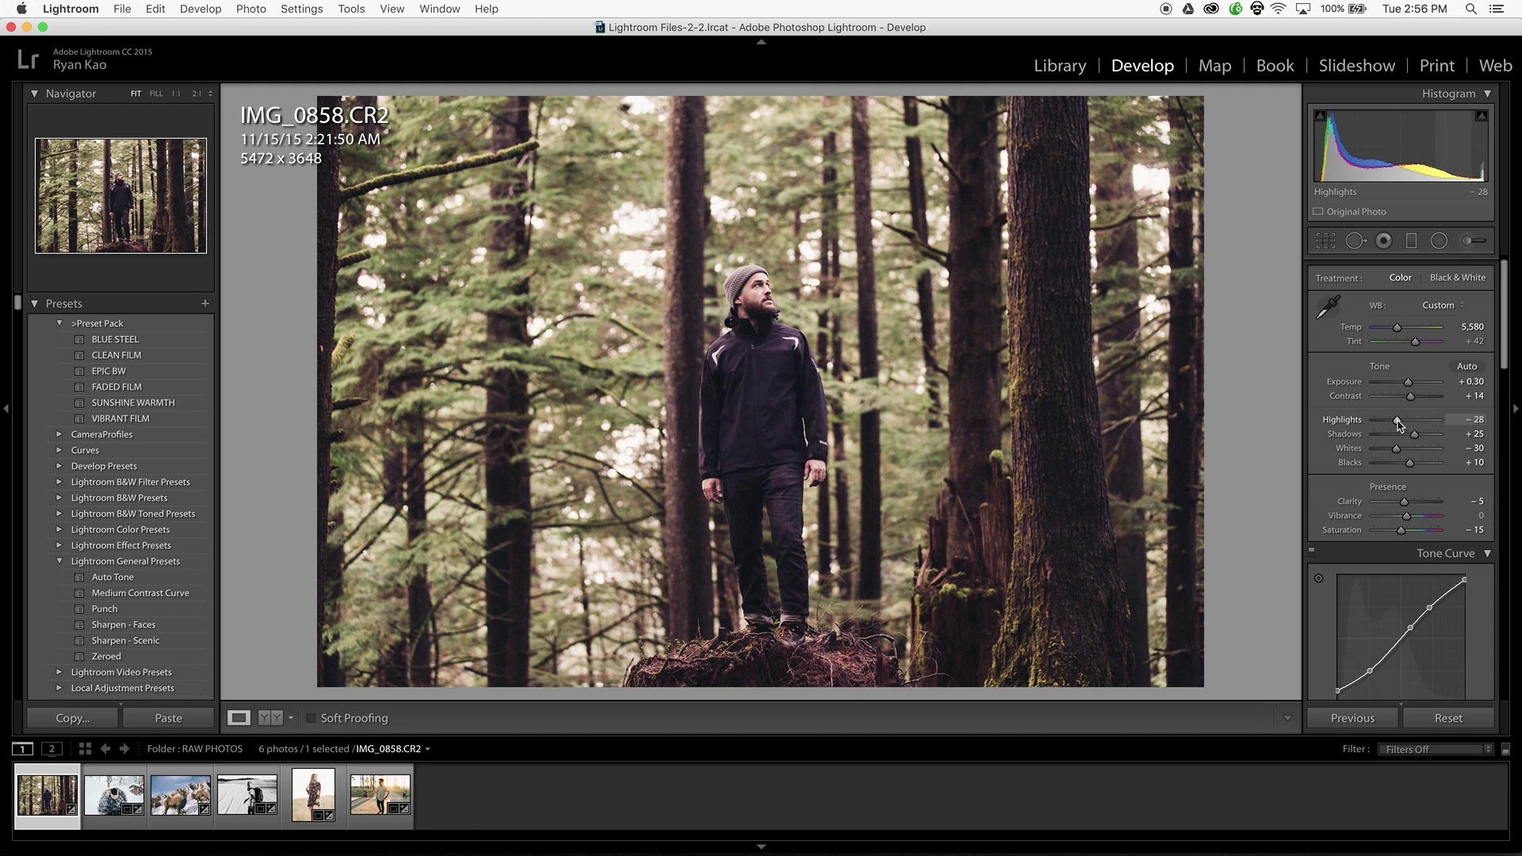
left_click_drag(1404, 440, 1400, 441)
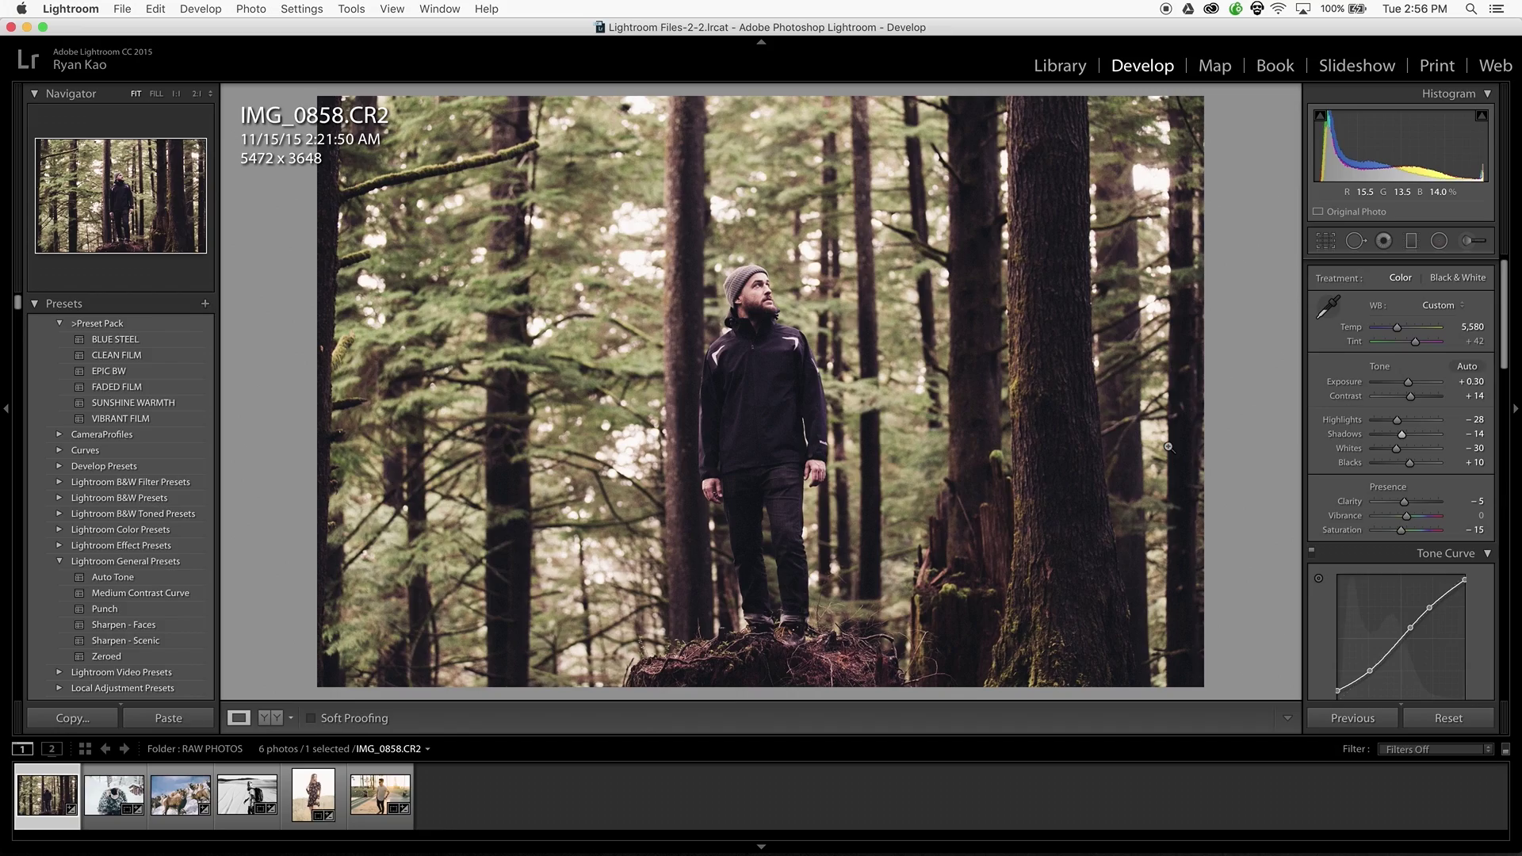